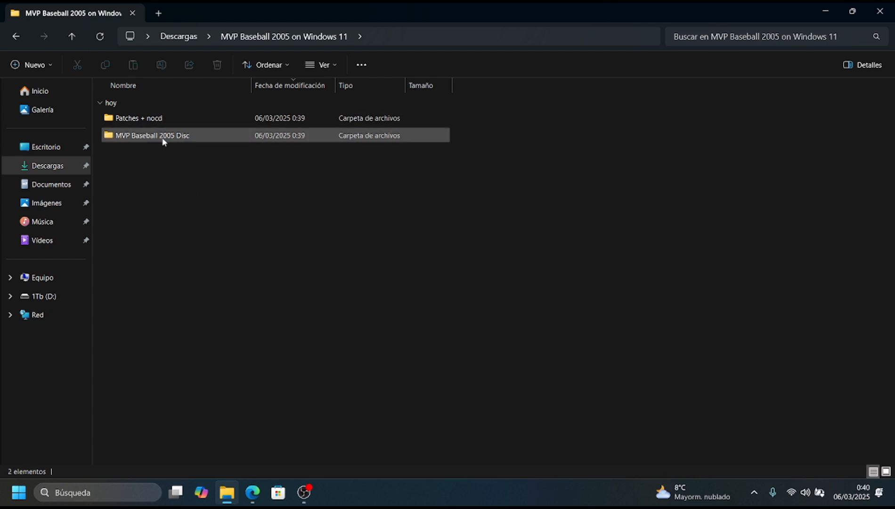
Mount both disc images, MVP2005_CD1.iso and MVP2005_CD2.iso, from the MVP Baseball 2005 Disc folder
double_click(166, 138)
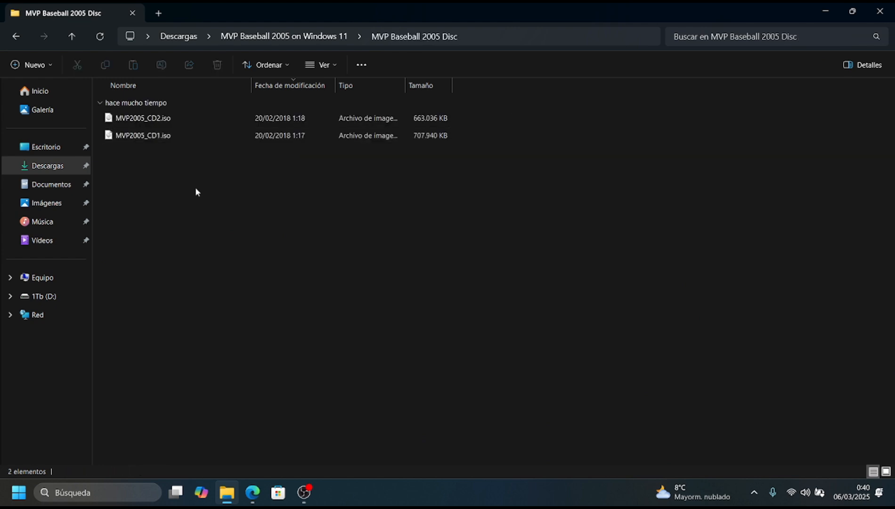
drag(136, 181, 145, 118)
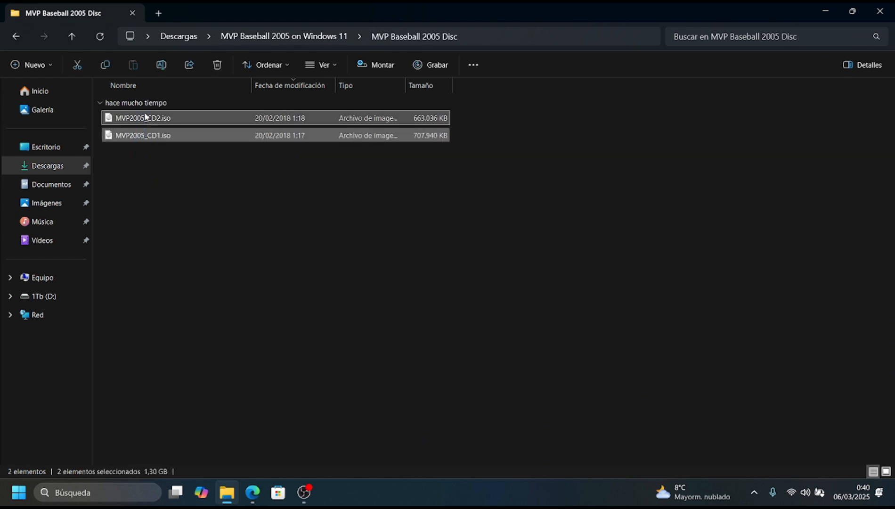
right_click(182, 119)
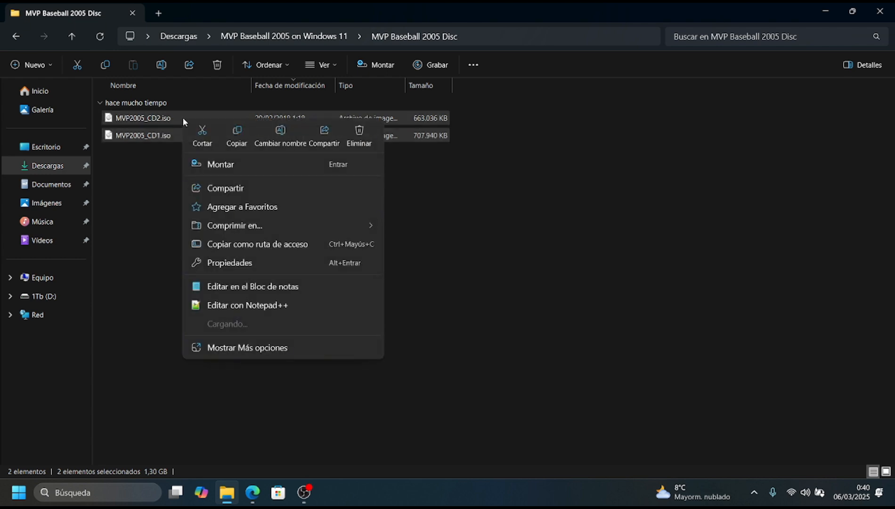
click(247, 165)
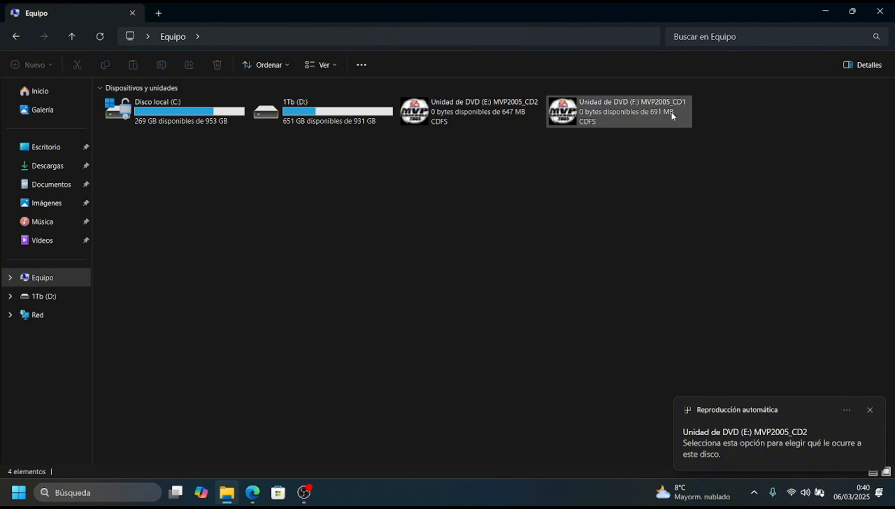
Run the installer from the MVP2005_CD1 drive and start the game installation as a Typical User
right_click(669, 124)
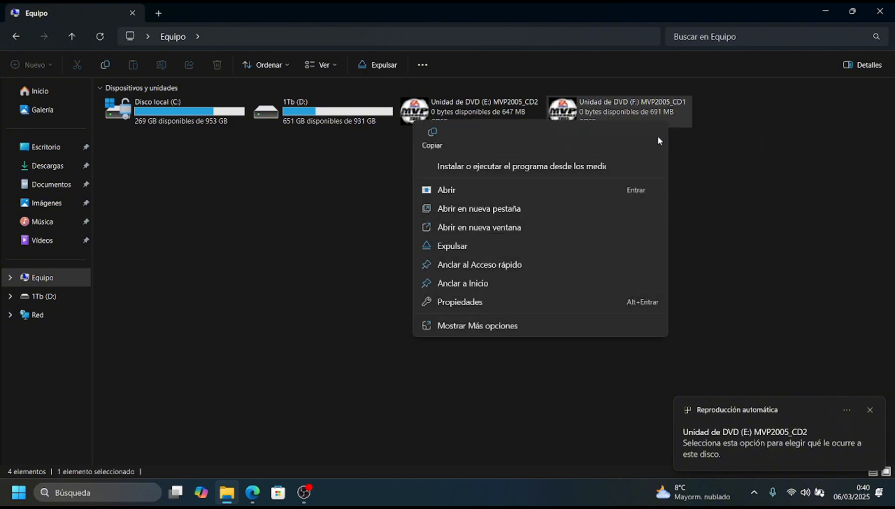
click(634, 166)
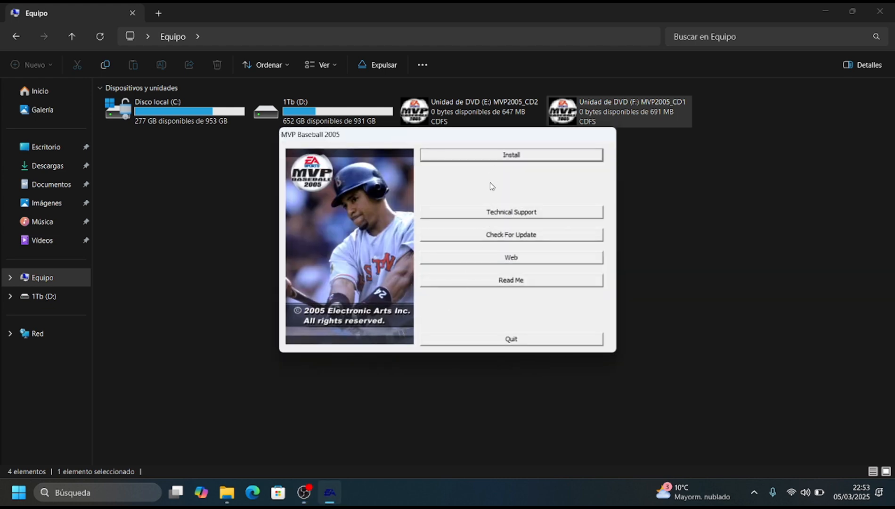
click(475, 161)
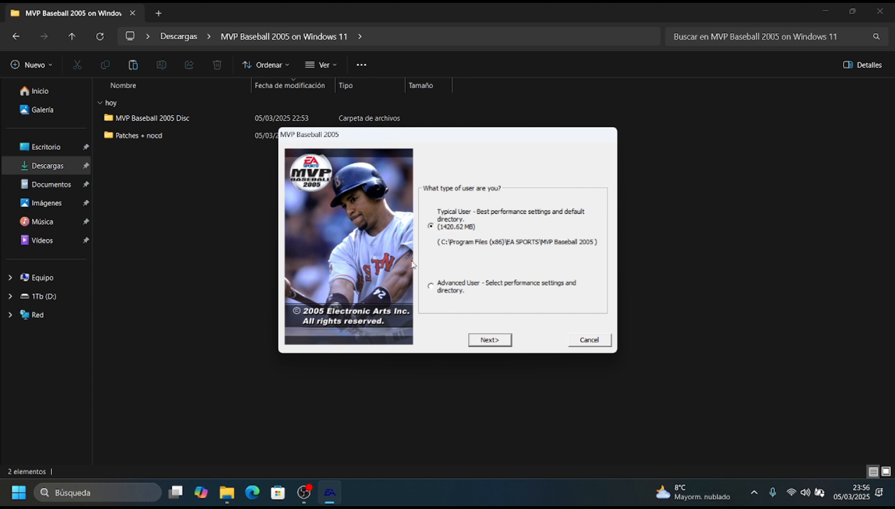
click(490, 341)
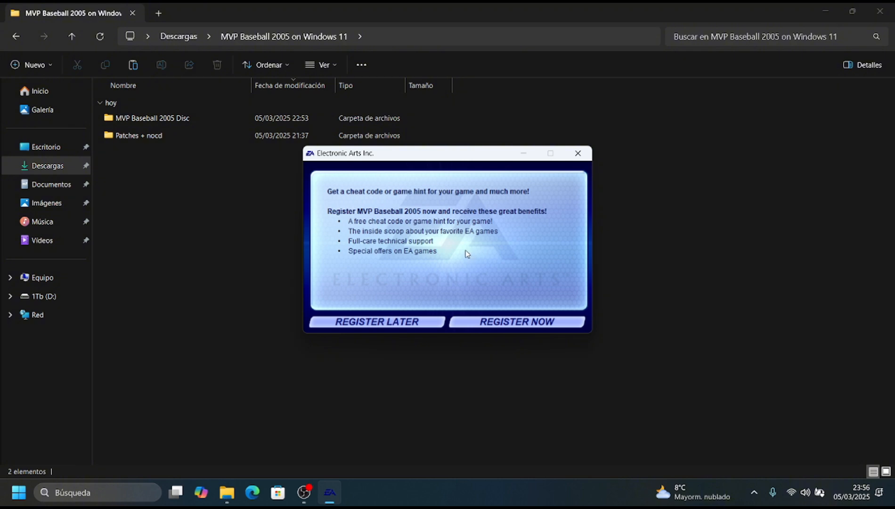
Finish the setup by postponing registration, declining the EA SPORTS online components and choosing Quit instead of launching the game
click(376, 321)
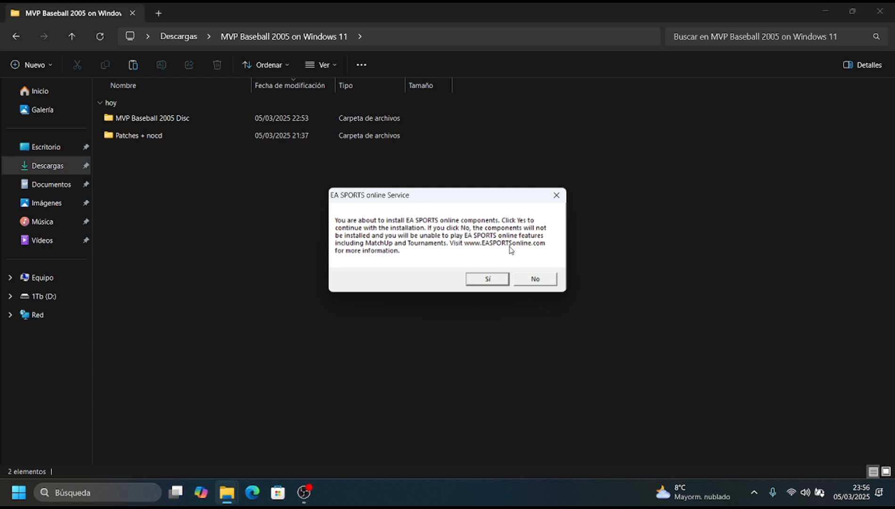
click(533, 280)
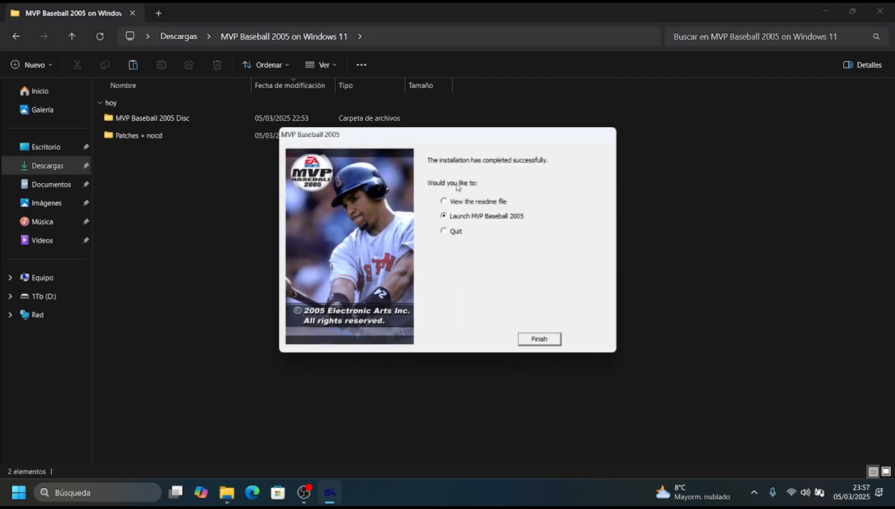
click(444, 232)
click(551, 341)
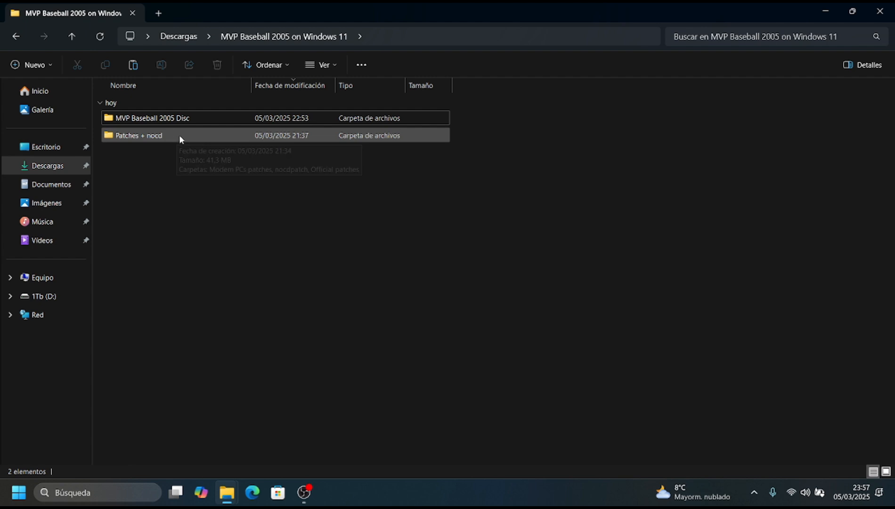
Install MVP Baseball 2005 Patch 1 by running mvp2005patch1.exe from the Official patches folder inside Patches + nocd
drag(464, 117, 406, 121)
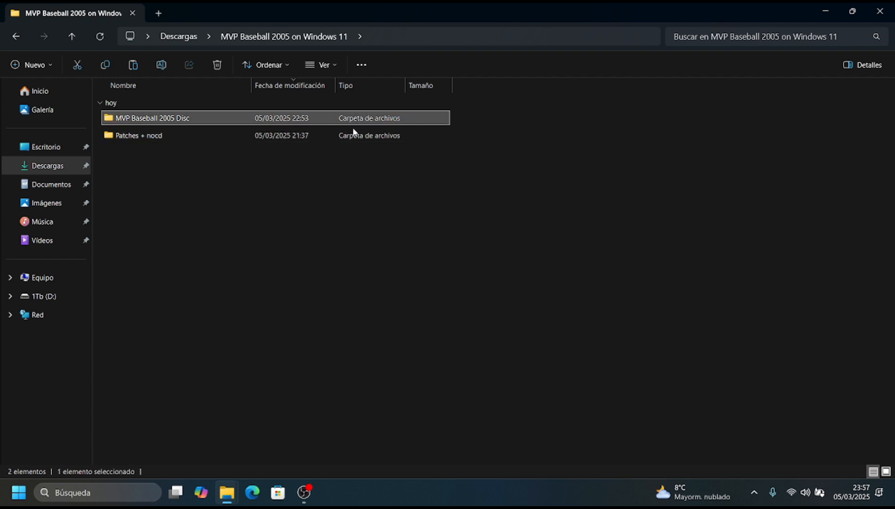
click(178, 137)
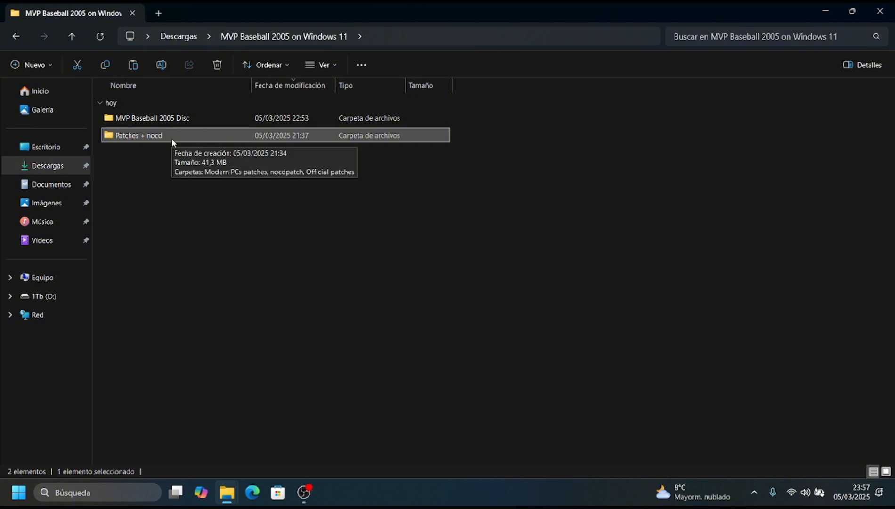
double_click(172, 137)
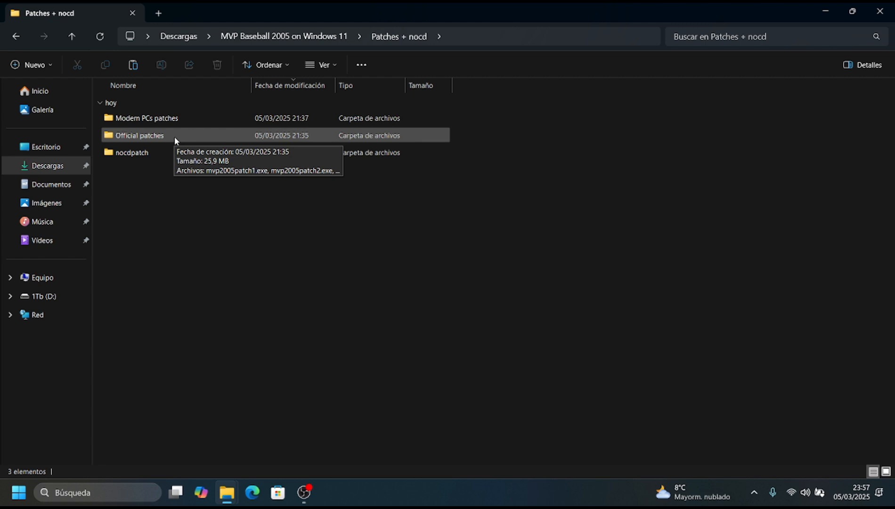
double_click(175, 137)
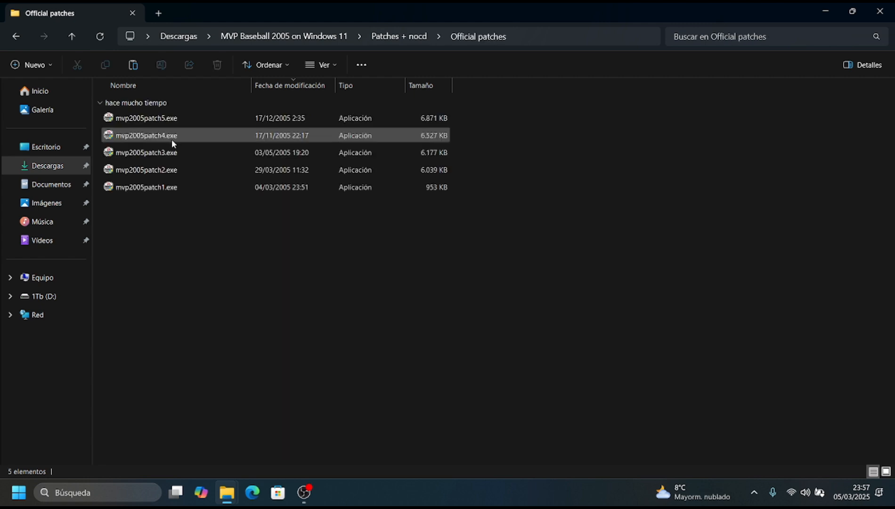
double_click(160, 186)
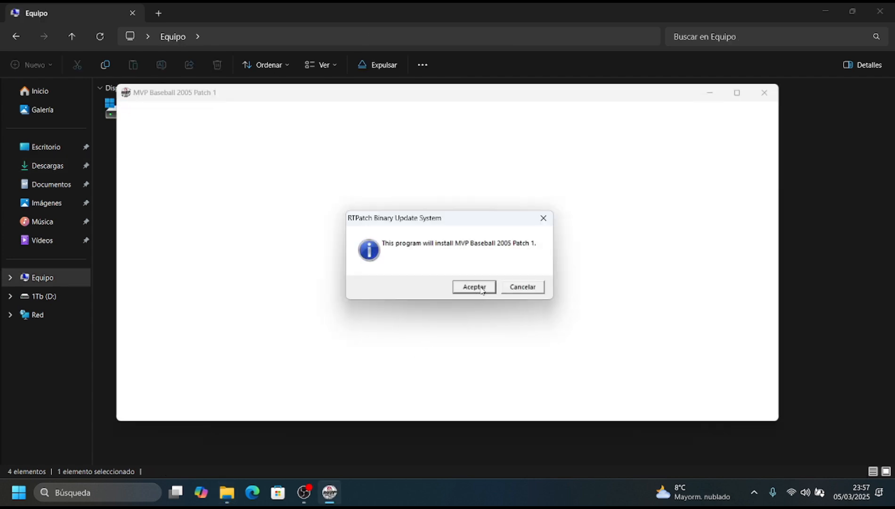
click(474, 287)
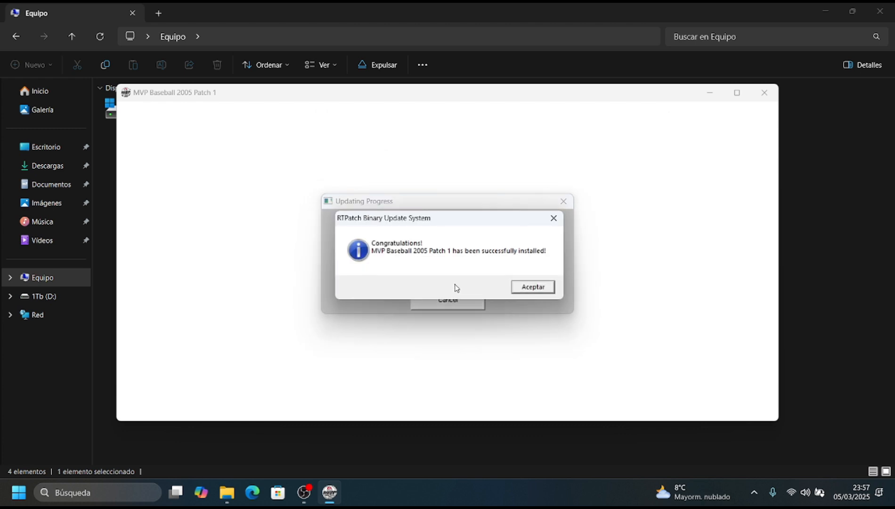
click(527, 290)
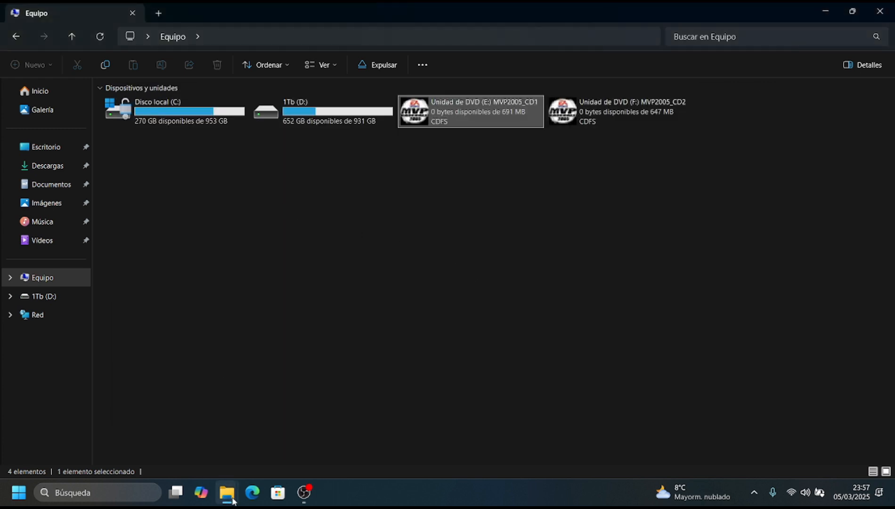
Return to the Official patches folder and install Patch 2 by running mvp2005patch2.exe
mouse_move(231, 499)
click(193, 444)
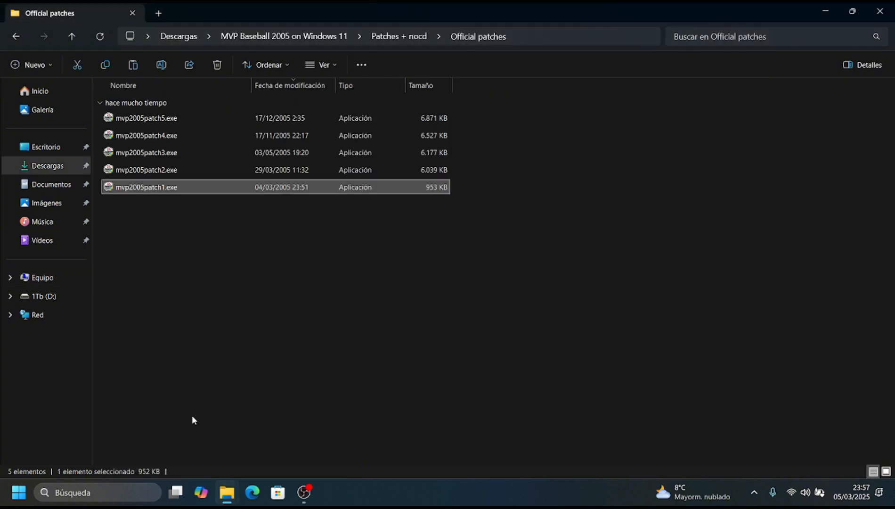
double_click(167, 170)
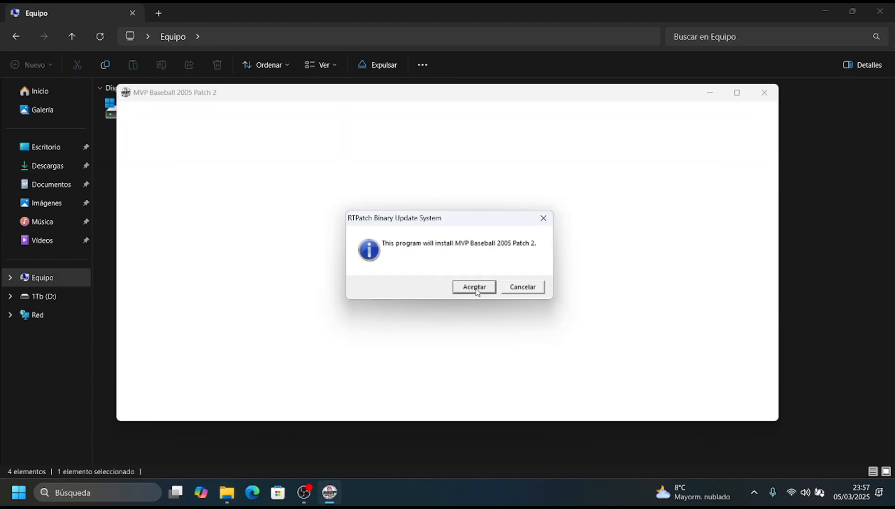
click(474, 287)
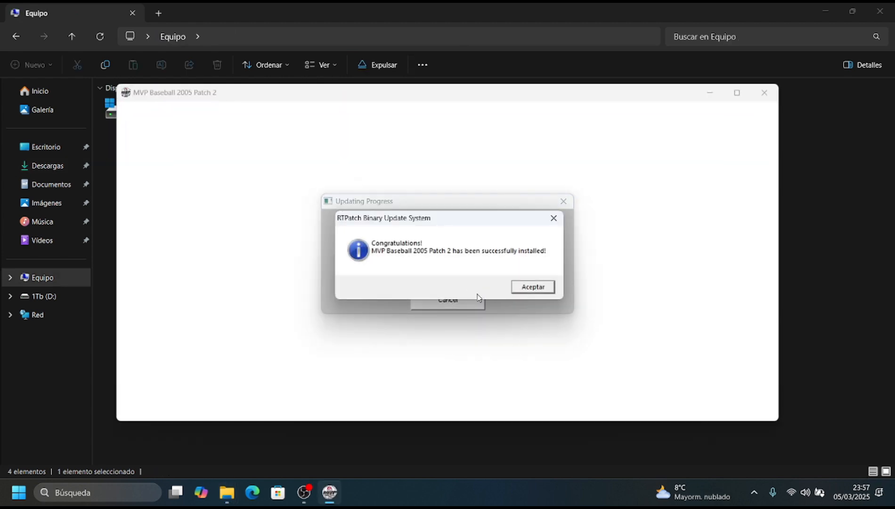
click(524, 293)
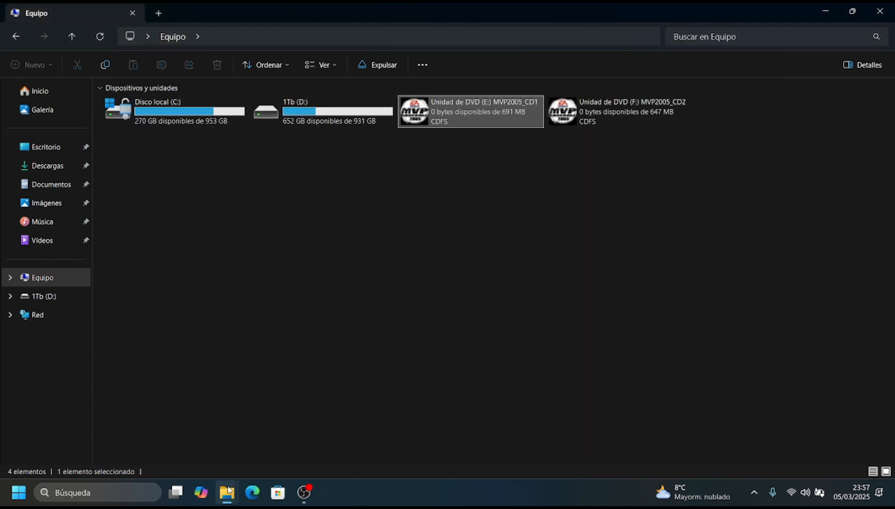
Return to the Official patches folder and install Patch 3 by running mvp2005patch3.exe
mouse_move(227, 491)
click(194, 434)
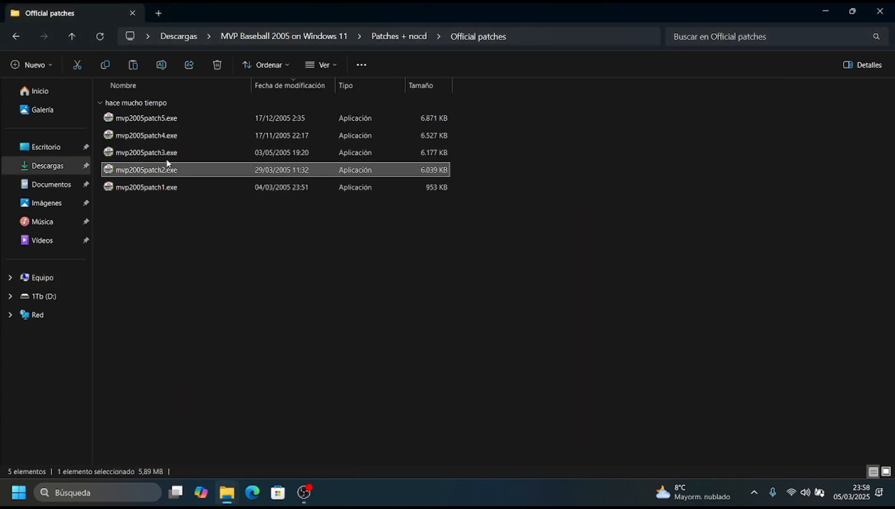
double_click(181, 151)
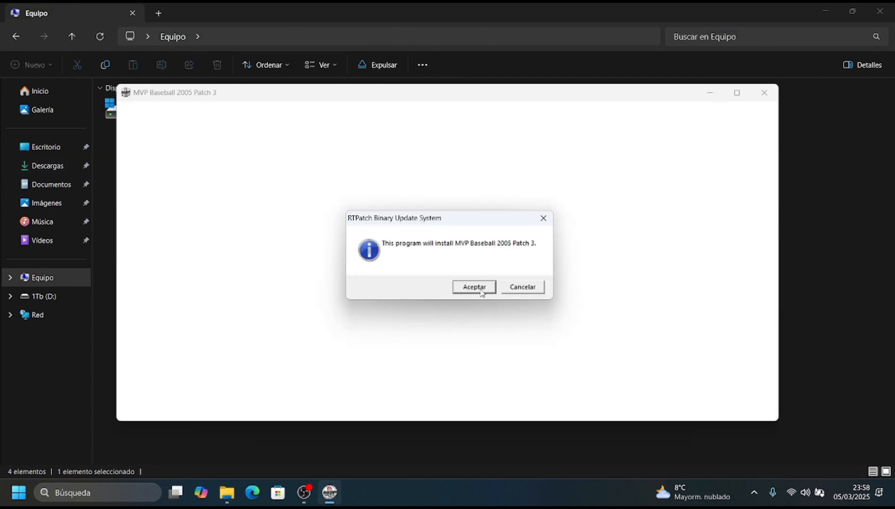
click(475, 288)
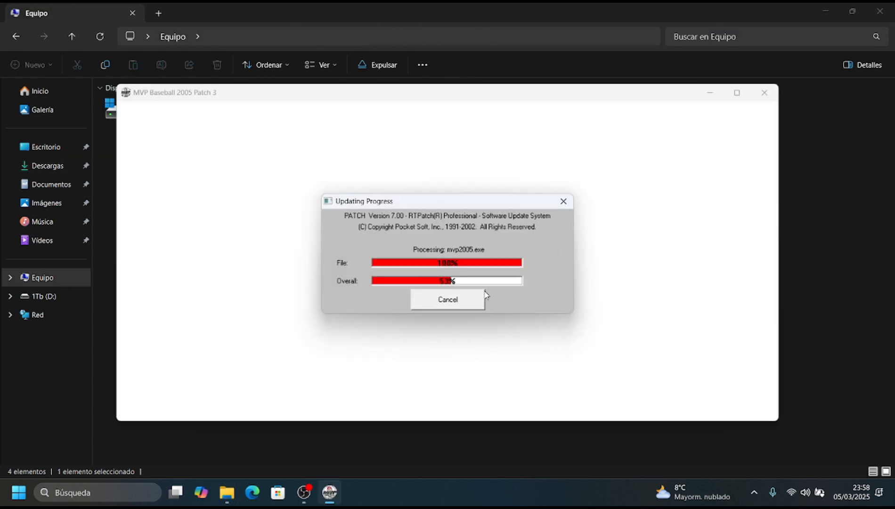
click(525, 290)
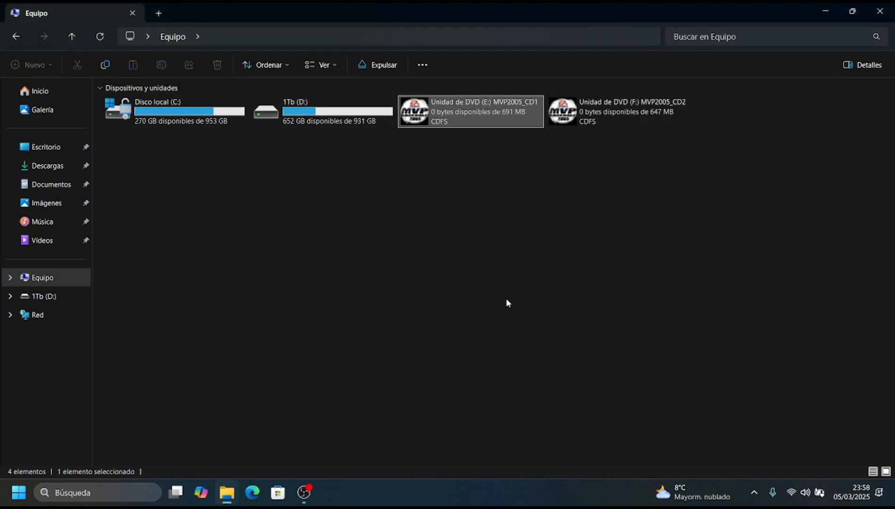
Return to the Official patches folder and install Patch 4 by running mvp2005patch4.exe
mouse_move(223, 500)
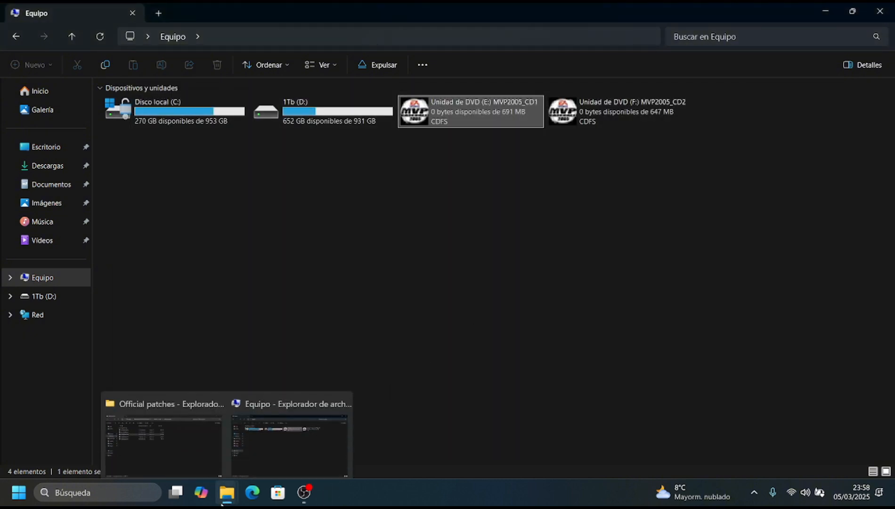
click(220, 453)
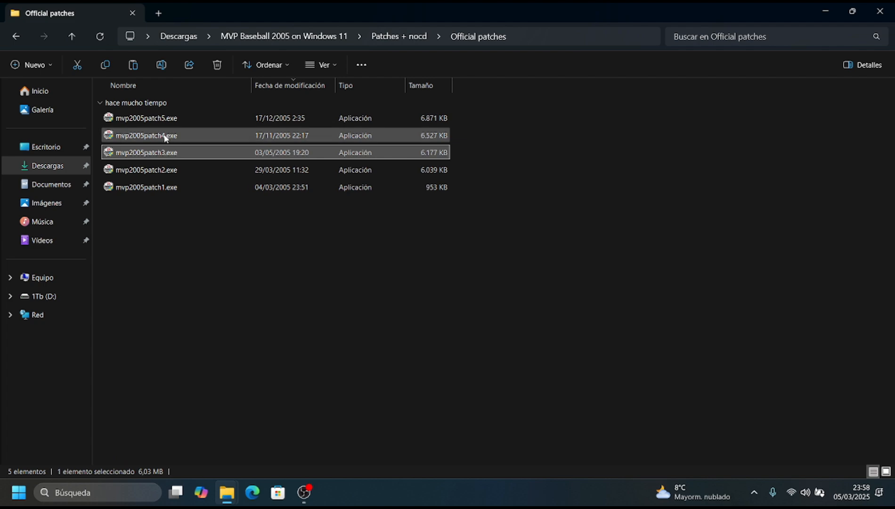
click(166, 137)
key(Return)
click(461, 289)
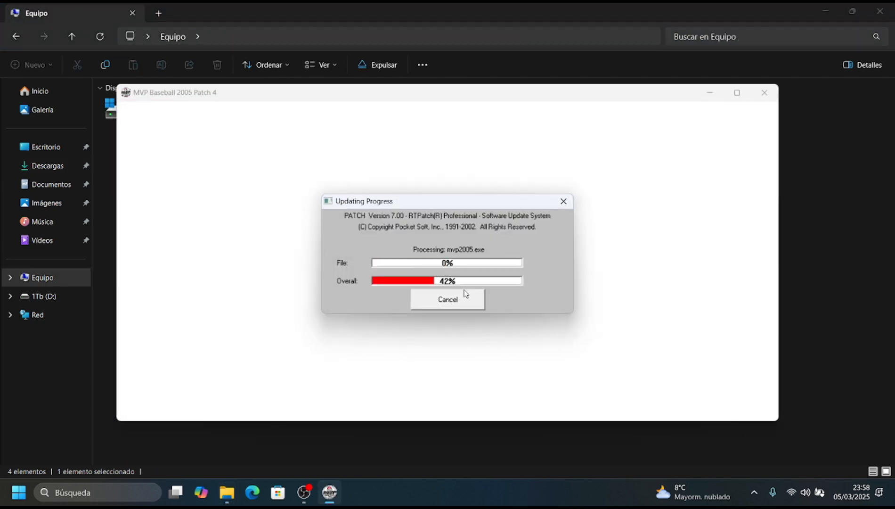
click(533, 287)
Return to the Official patches folder and install Patch 5 by running mvp2005patch5.exe
click(197, 455)
click(156, 120)
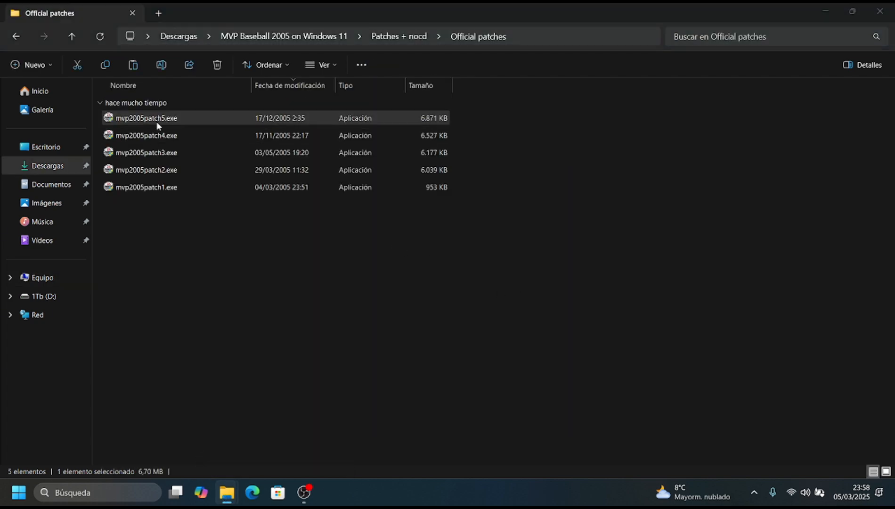
key(Return)
click(472, 285)
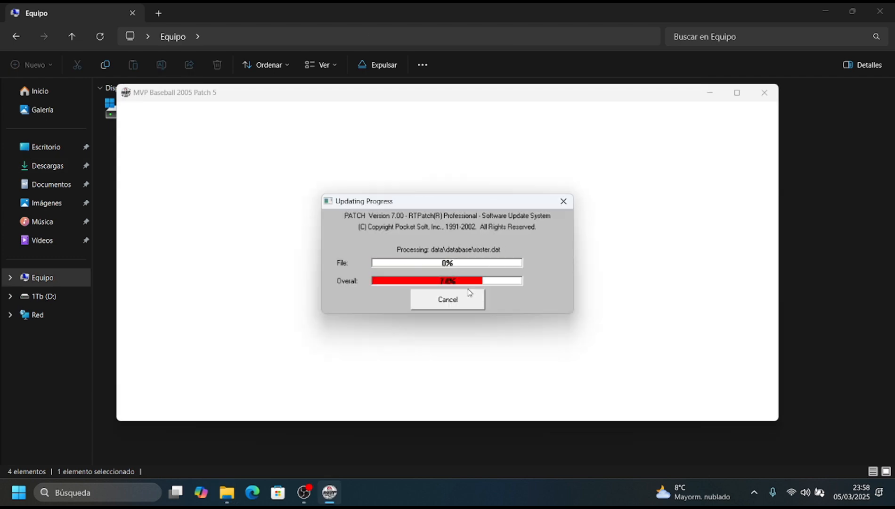
click(529, 288)
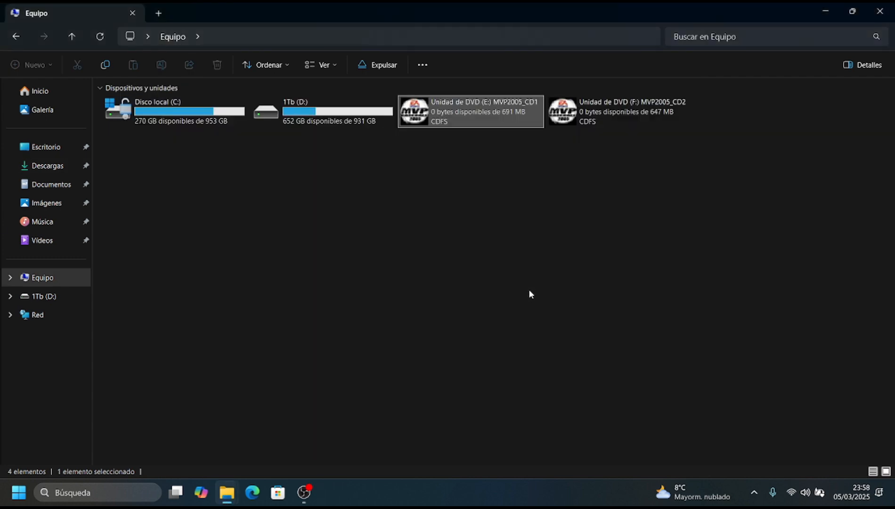
click(528, 290)
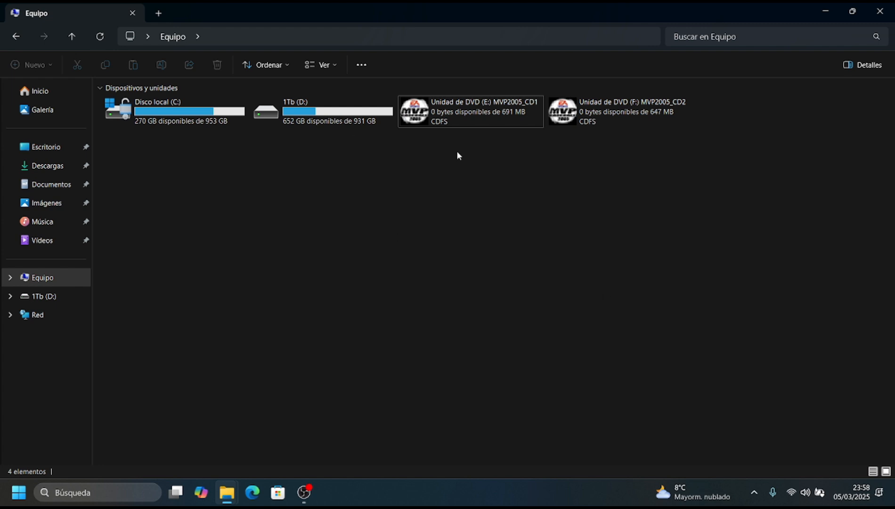
Eject both mounted game disc images, MVP2005_CD1 (E:) and MVP2005_CD2 (F:)
click(459, 114)
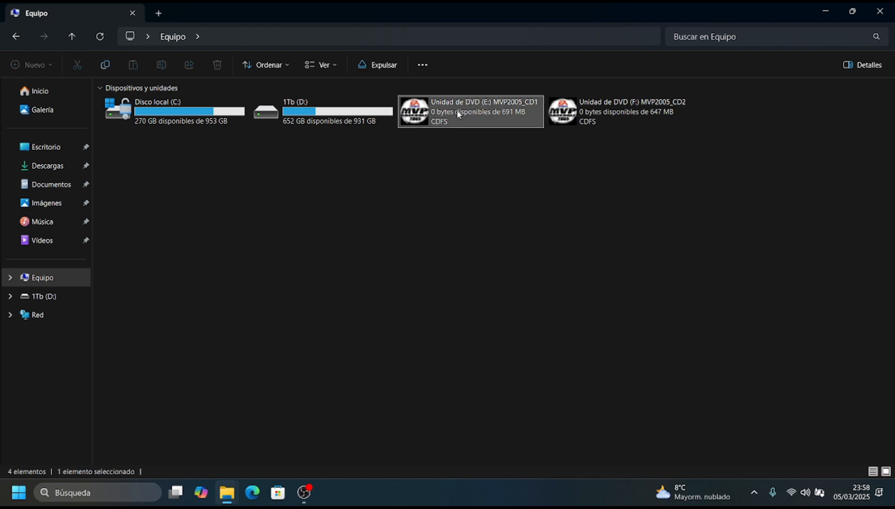
right_click(458, 113)
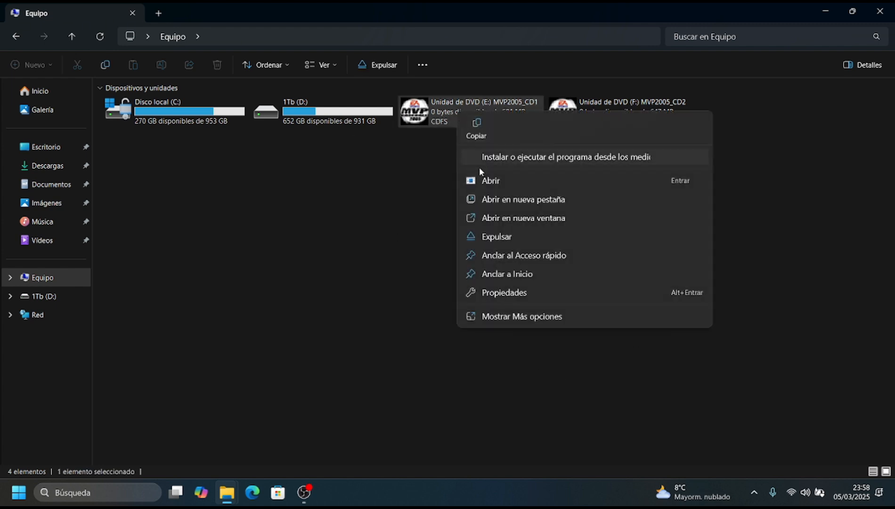
click(539, 240)
click(452, 112)
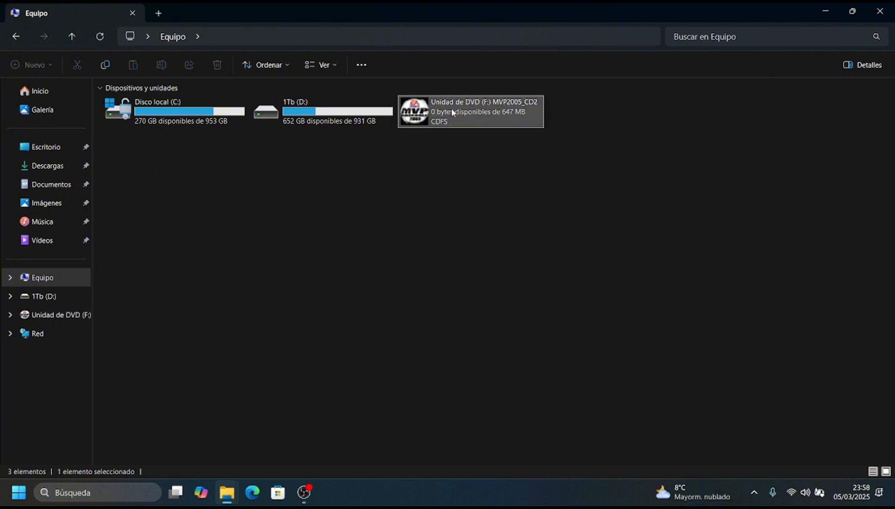
right_click(452, 112)
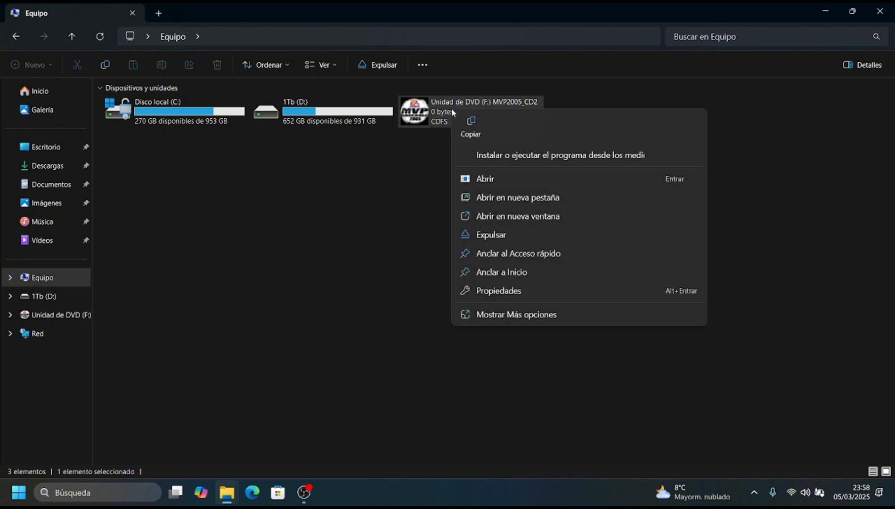
click(528, 234)
Copy mvp2005.exe from the nocdpatch folder inside Patches + nocd, then return to the parent folder
mouse_move(227, 492)
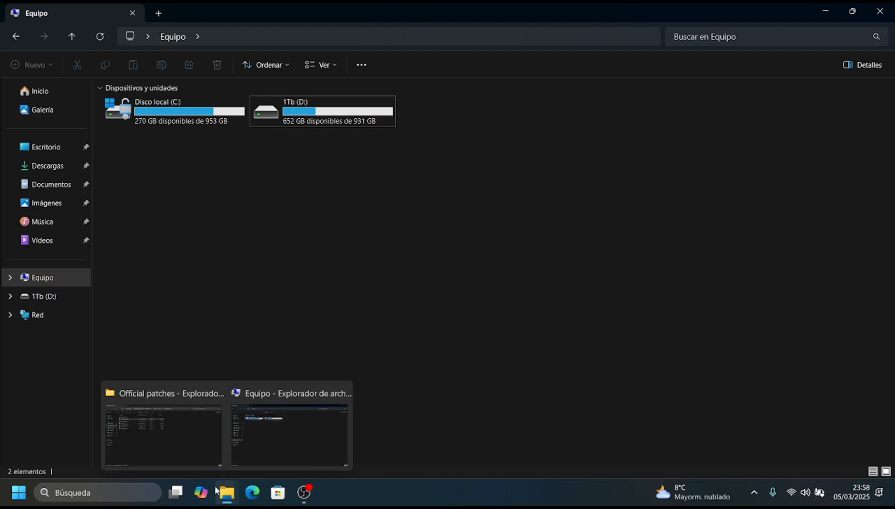
click(160, 427)
click(71, 39)
double_click(128, 152)
click(128, 117)
click(72, 37)
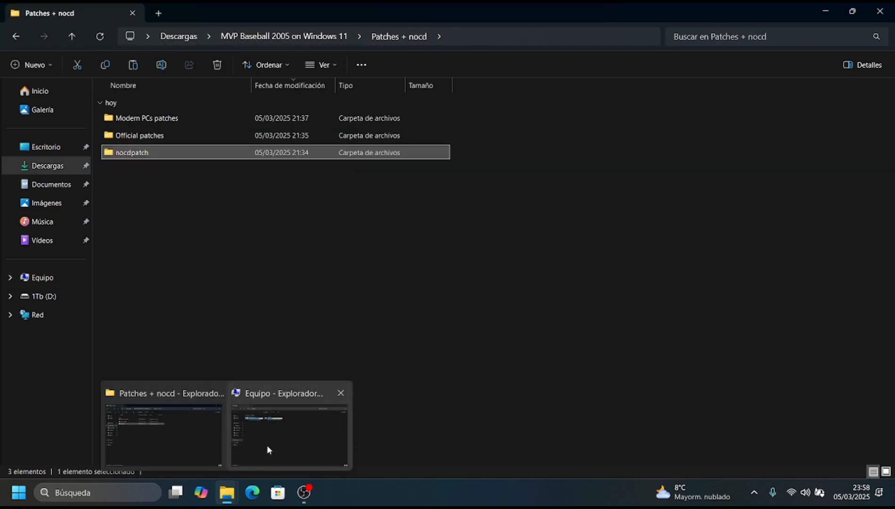
Paste mvp2005.exe into Archivos de programa (x86)\EA SPORTS\MVP Baseball 2005 on drive C:, replacing the existing file with administrator permission
click(268, 446)
double_click(158, 113)
double_click(153, 121)
double_click(132, 207)
double_click(139, 104)
right_click(151, 280)
click(160, 264)
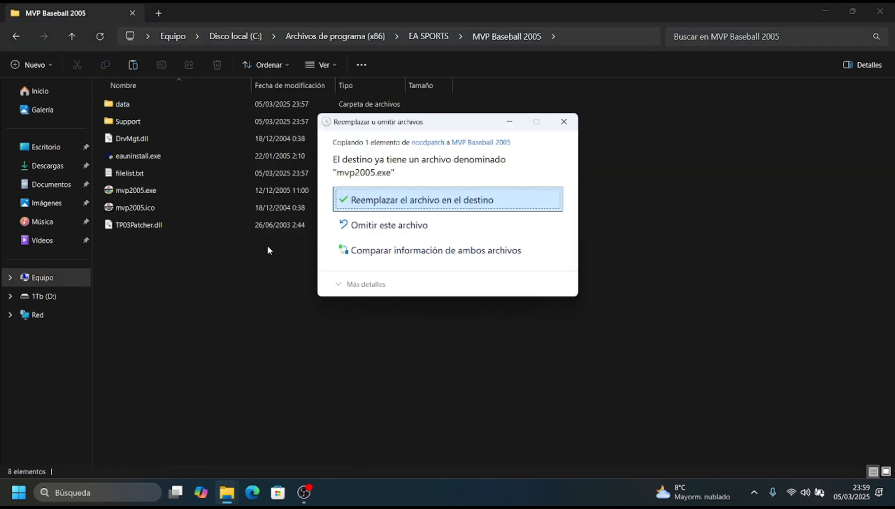
click(379, 200)
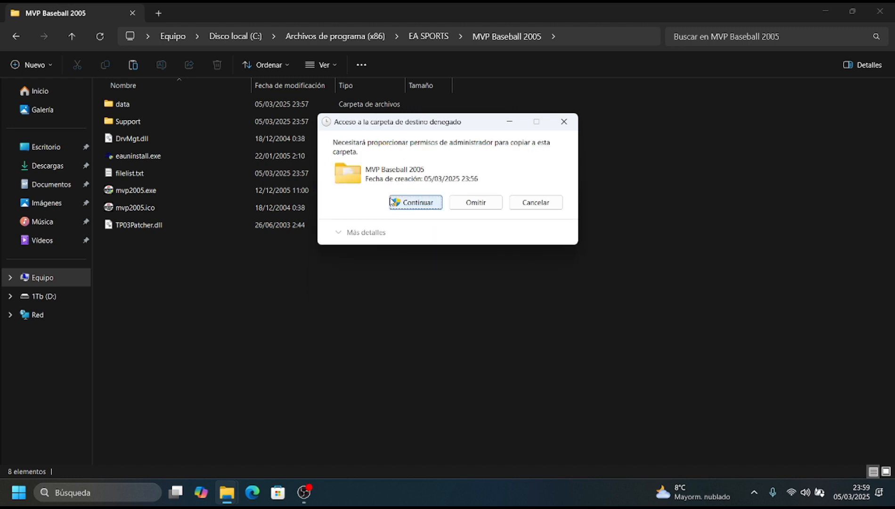
click(435, 204)
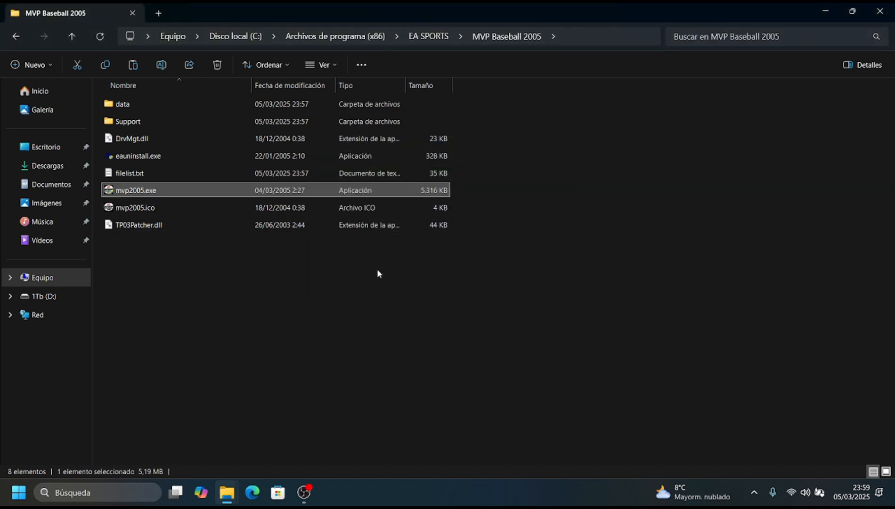
Return to the Patches + nocd folder and open dgVoodoo2_84_1 inside Modern PCs patches
mouse_move(235, 489)
click(197, 443)
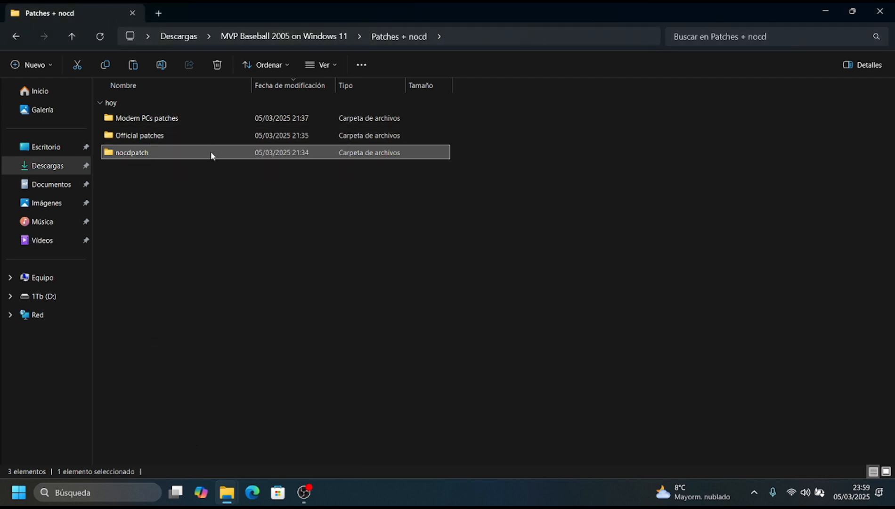
mouse_move(210, 156)
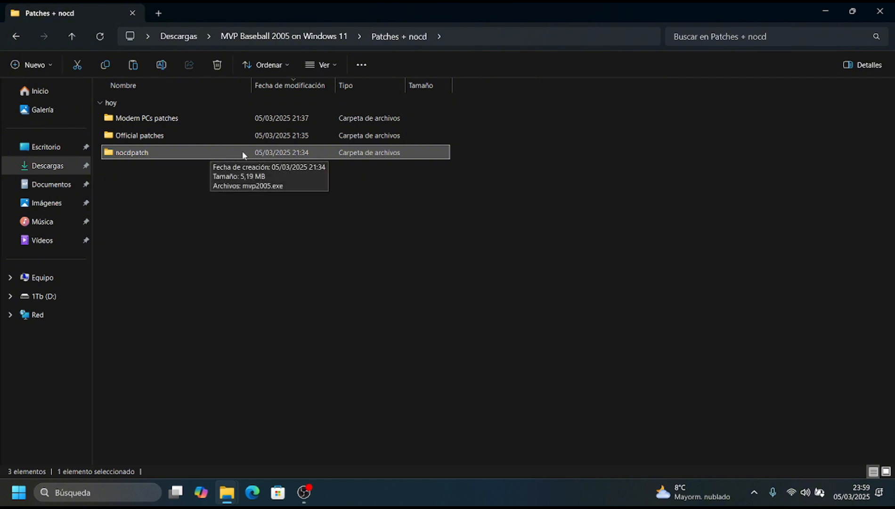
double_click(187, 119)
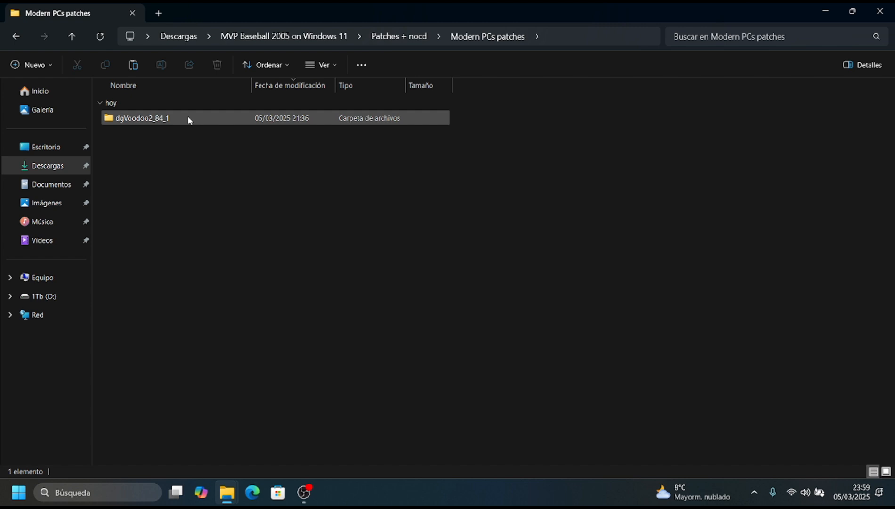
click(187, 118)
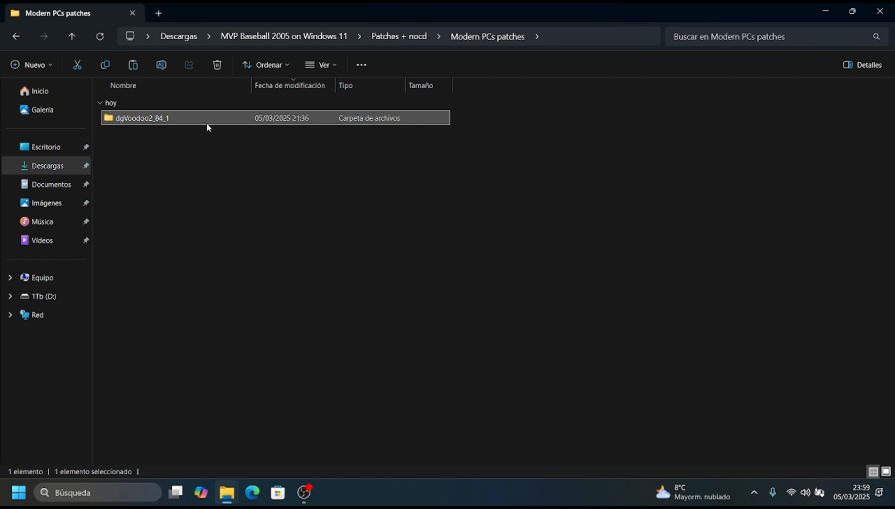
double_click(187, 119)
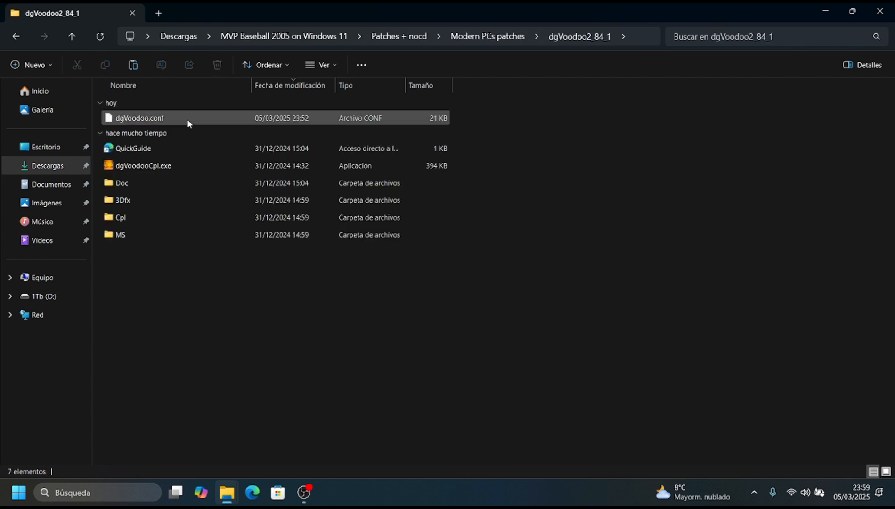
Run dgVoodooCpl.exe as administrator and bring its control panel in front of the dgVoodoo2_84_1 folder
right_click(166, 167)
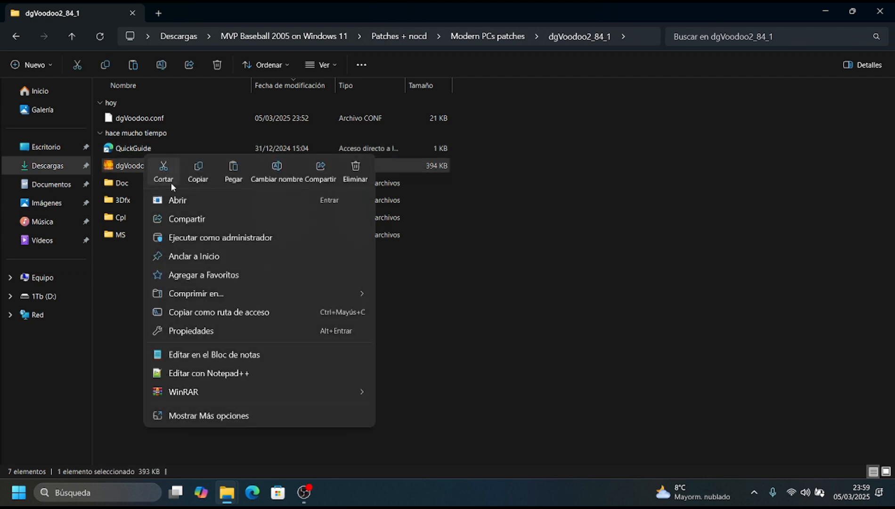
click(190, 238)
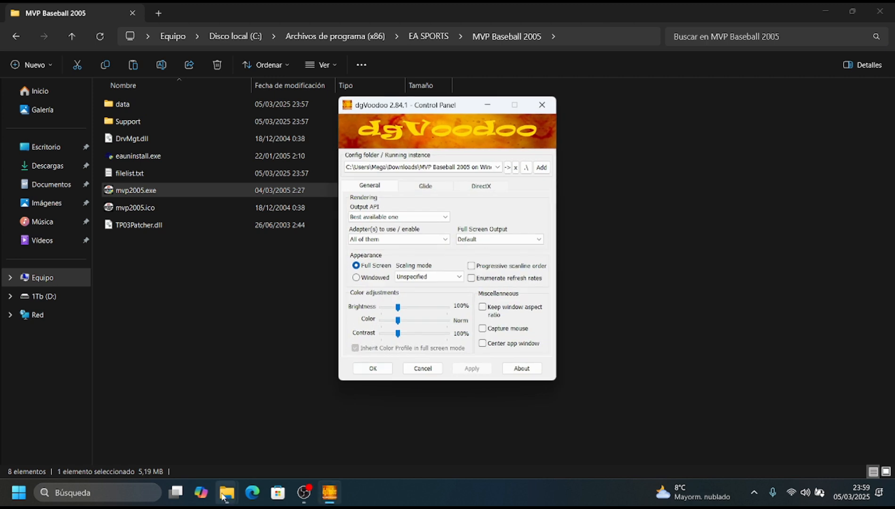
mouse_move(227, 492)
click(206, 455)
click(329, 493)
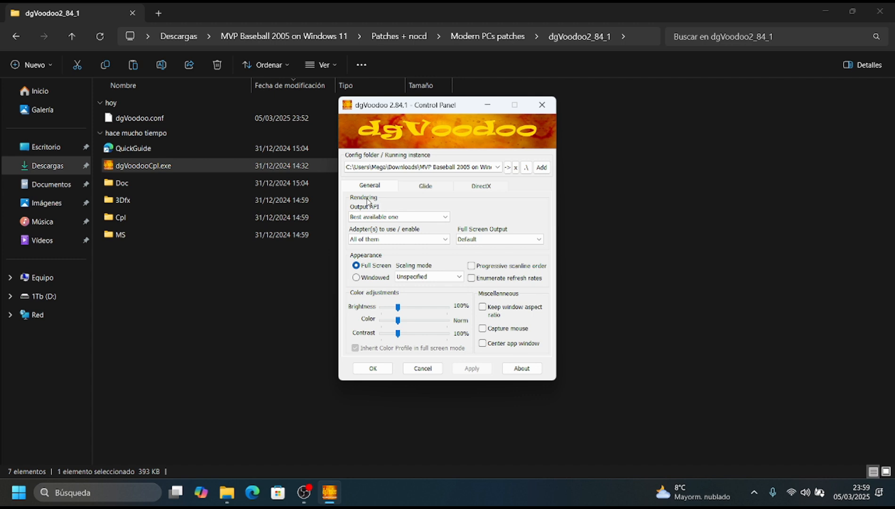
Set the general rendering output API to Best available one and the adapters to All of them
click(389, 214)
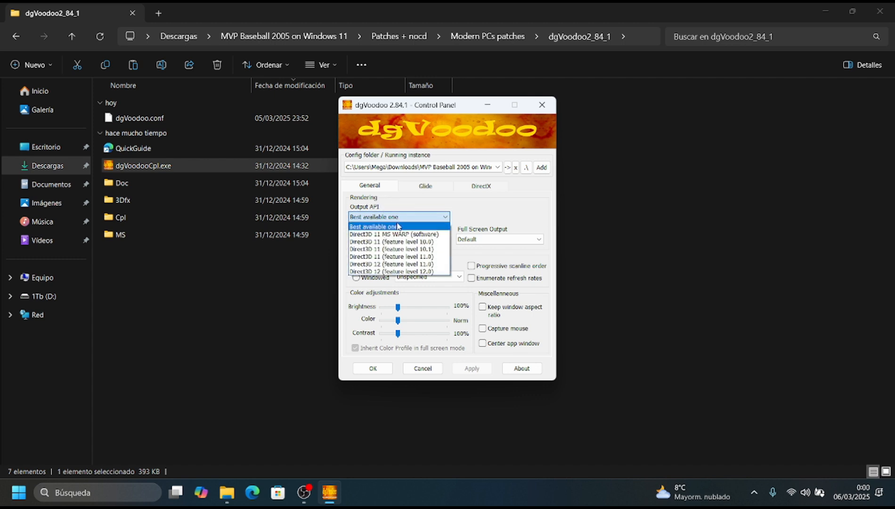
click(398, 226)
click(398, 239)
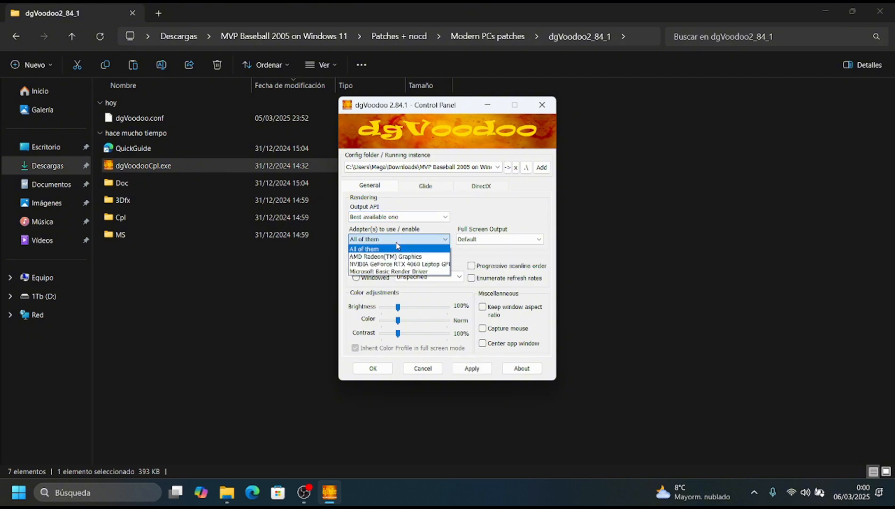
click(394, 249)
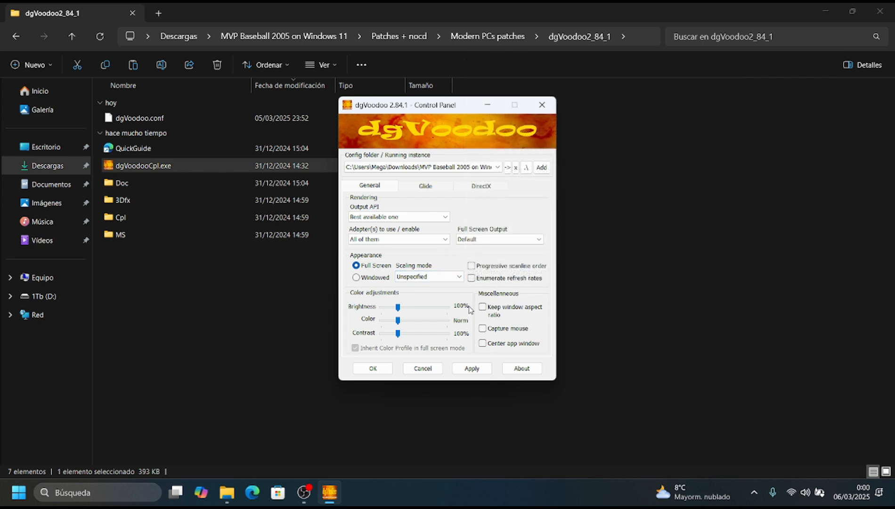
Leave Keep window aspect ratio and Capture mouse disabled and apply the general settings
click(482, 329)
click(483, 307)
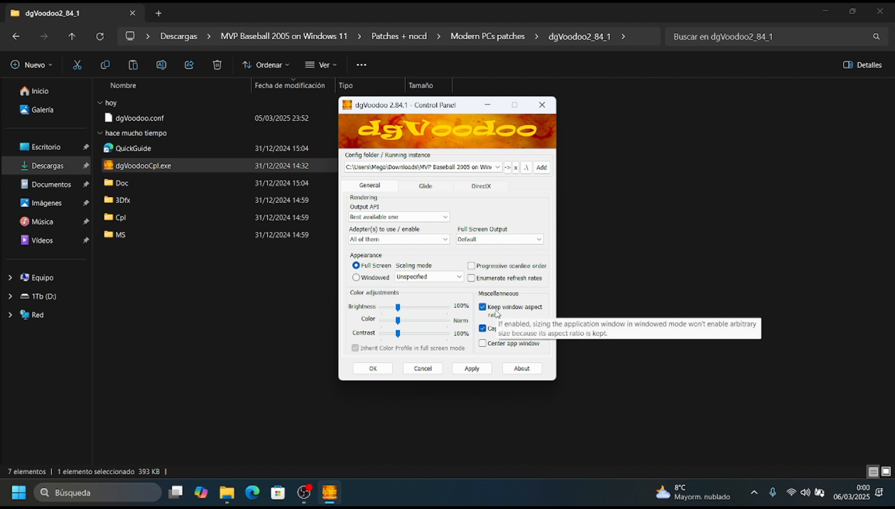
click(483, 308)
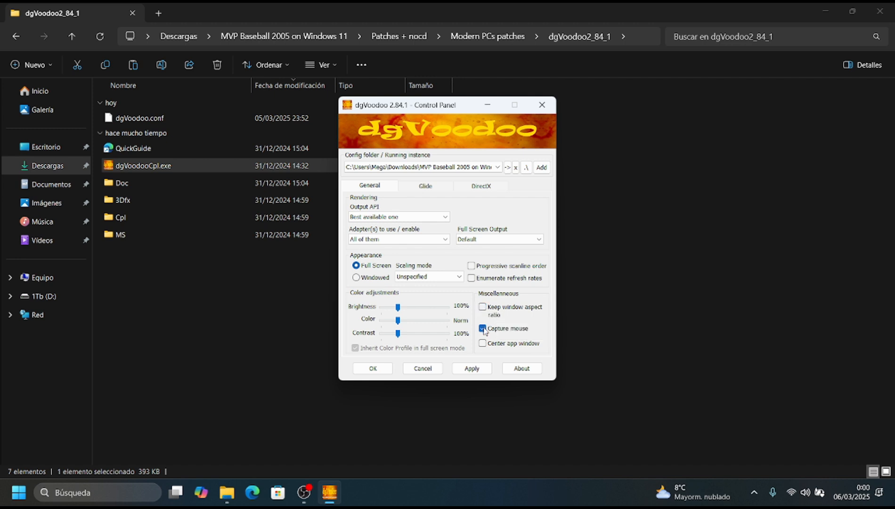
click(487, 371)
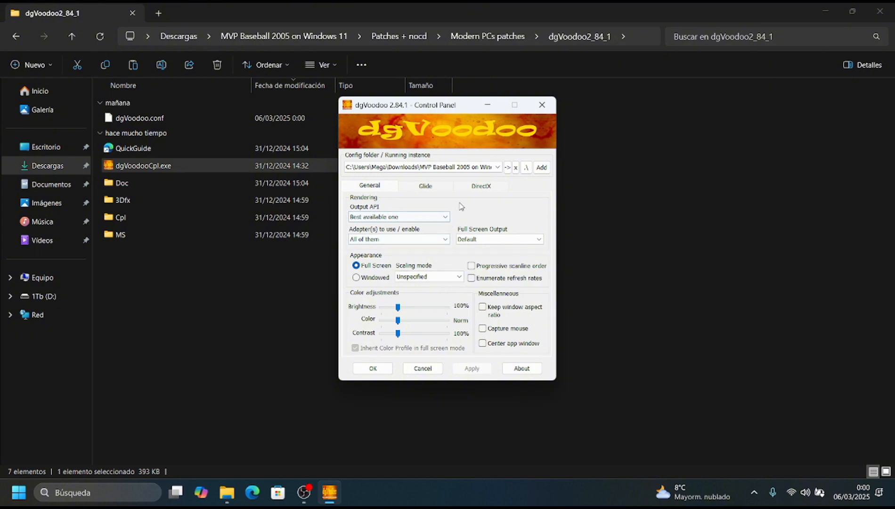
Try the dgVoodoo Virtual 3D Accelerated Card with 16 MB of VRAM in the DirectX settings
click(502, 189)
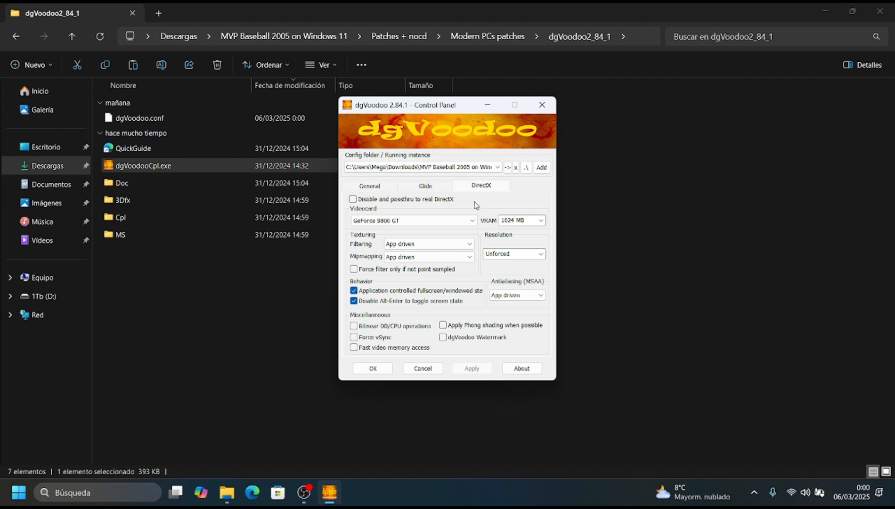
click(417, 221)
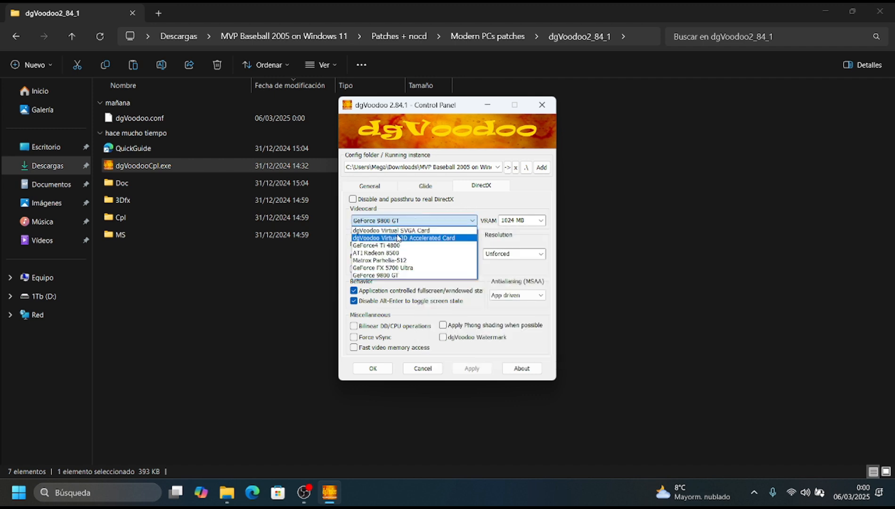
click(397, 238)
click(541, 221)
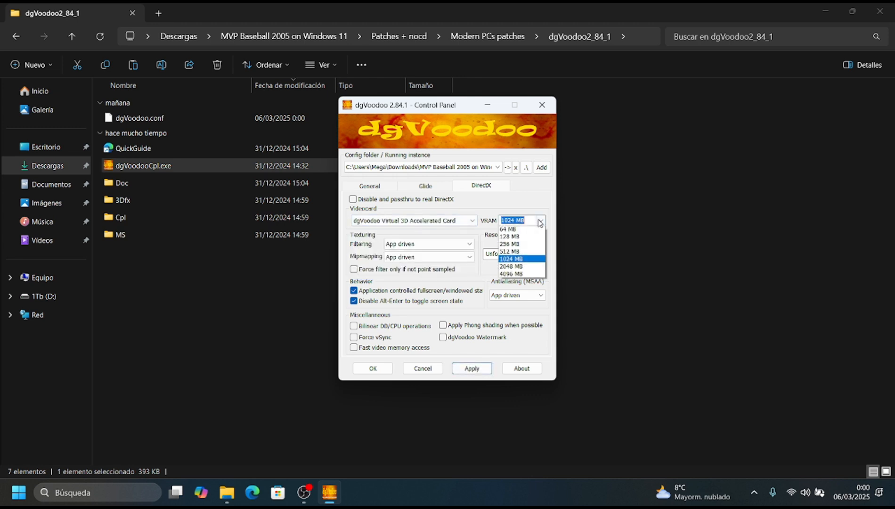
scroll(523, 245, up, 1)
click(530, 230)
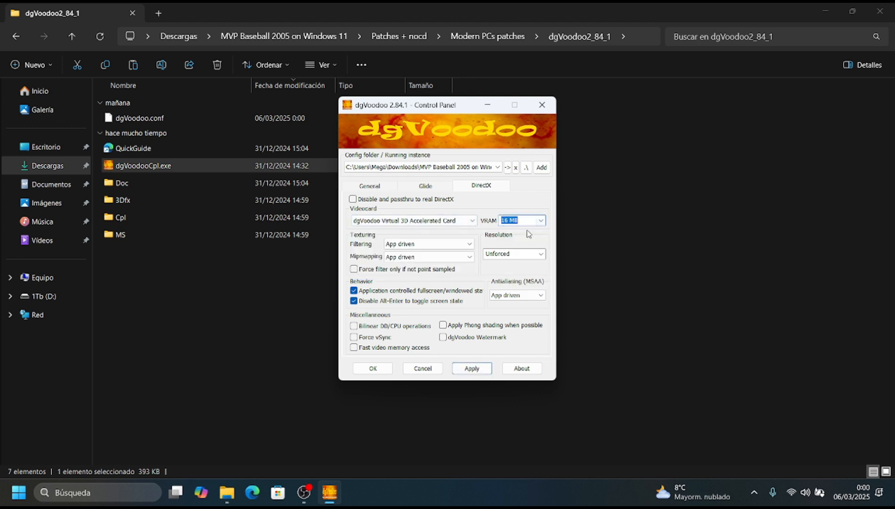
Set the DirectX video card to GeForce 9800 GT with 1024 MB of VRAM
click(472, 222)
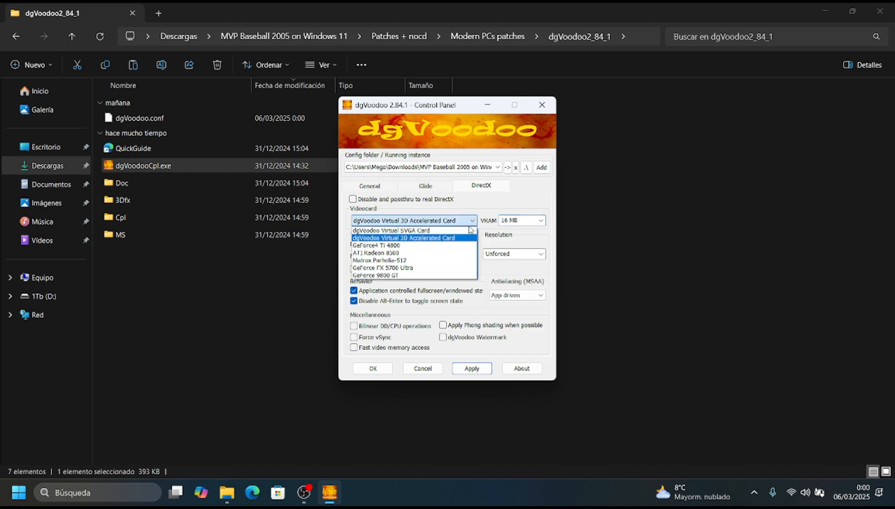
click(421, 276)
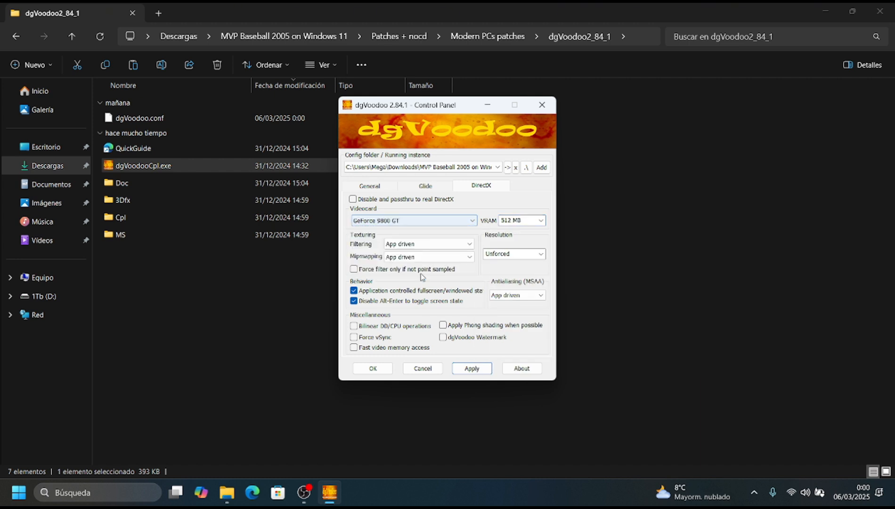
click(542, 220)
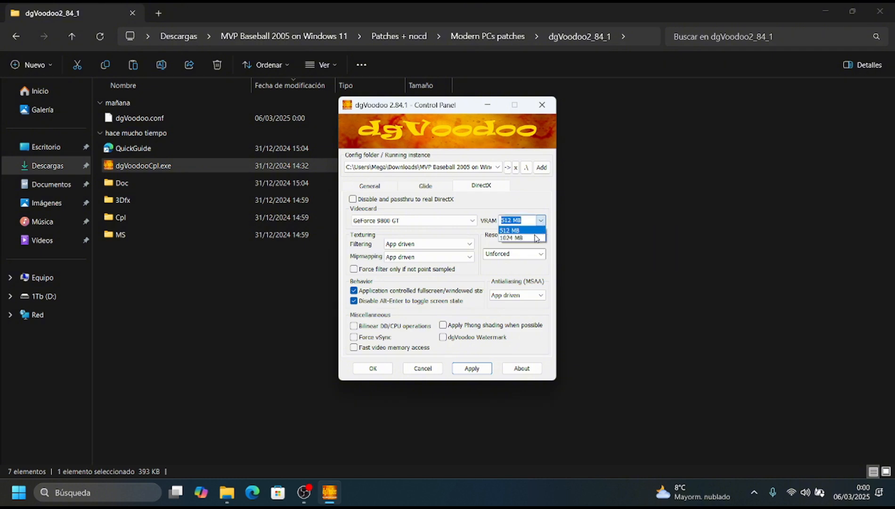
click(536, 239)
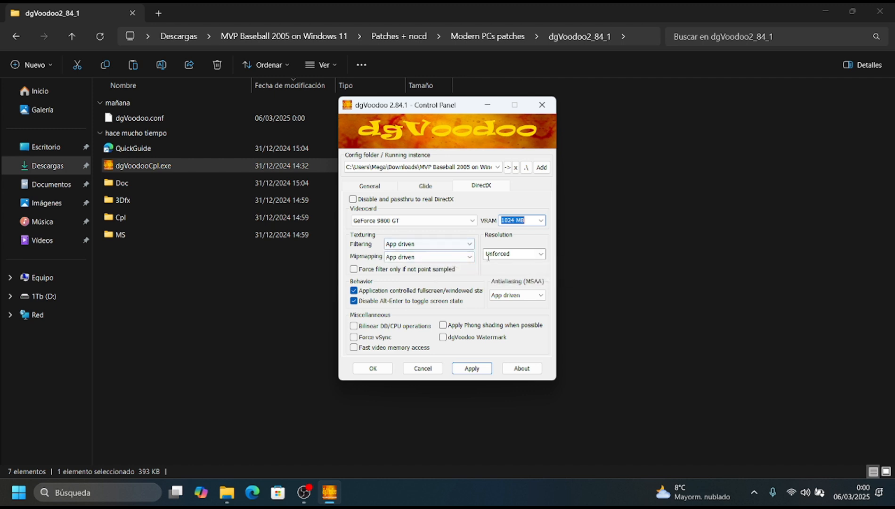
Keep the DirectX resolution at Unforced and apply the DirectX settings
click(540, 254)
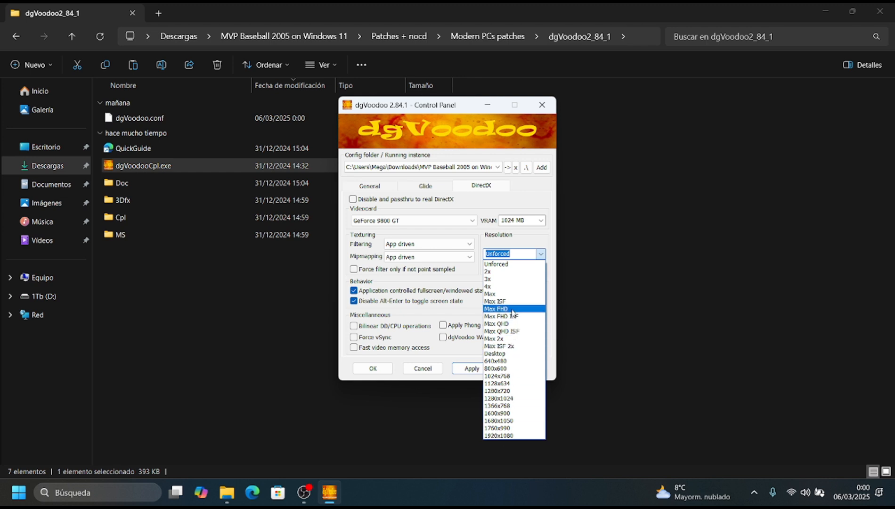
click(525, 257)
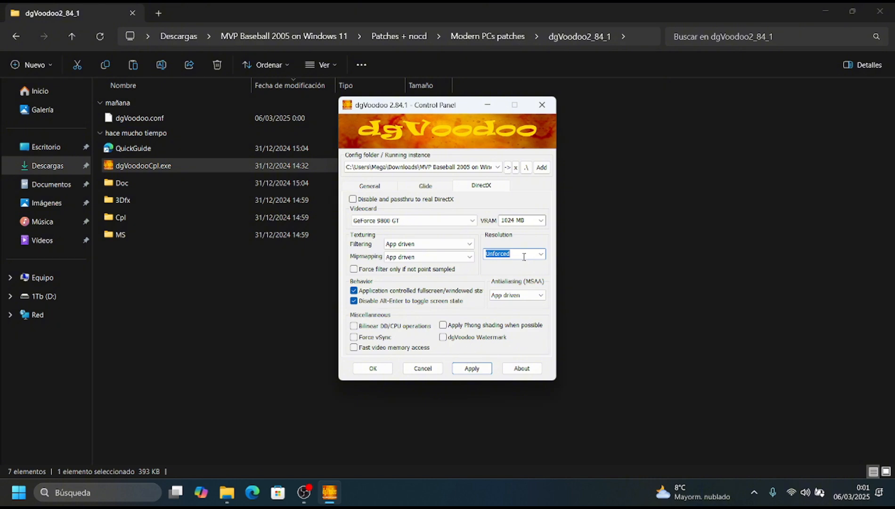
click(489, 371)
click(489, 374)
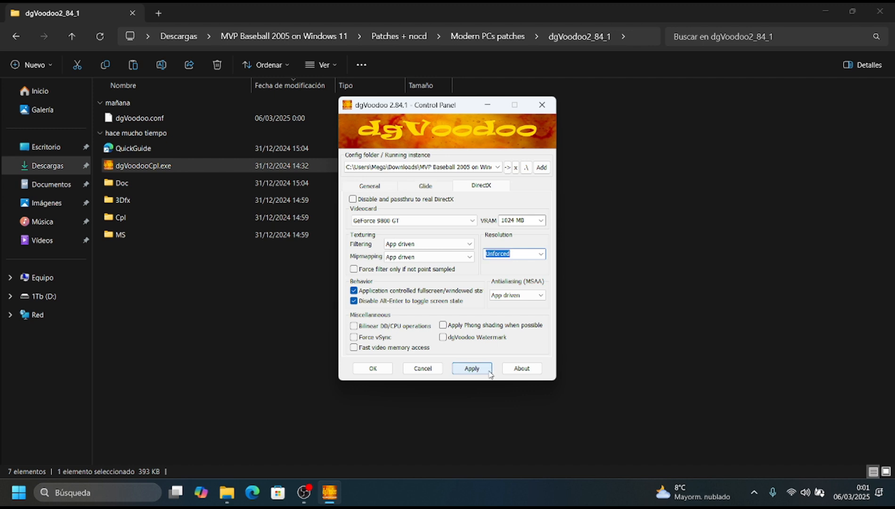
click(489, 374)
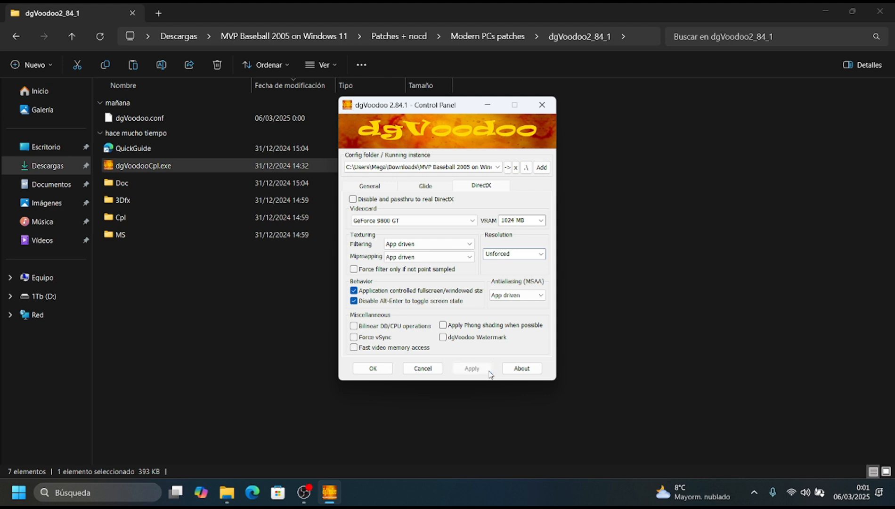
Confirm the dgVoodoo settings and copy D3D8.dll, D3D9.dll, D3DImm.dll and DDraw.dll from the MS\x86 folder of dgVoodoo2_84_1
click(373, 368)
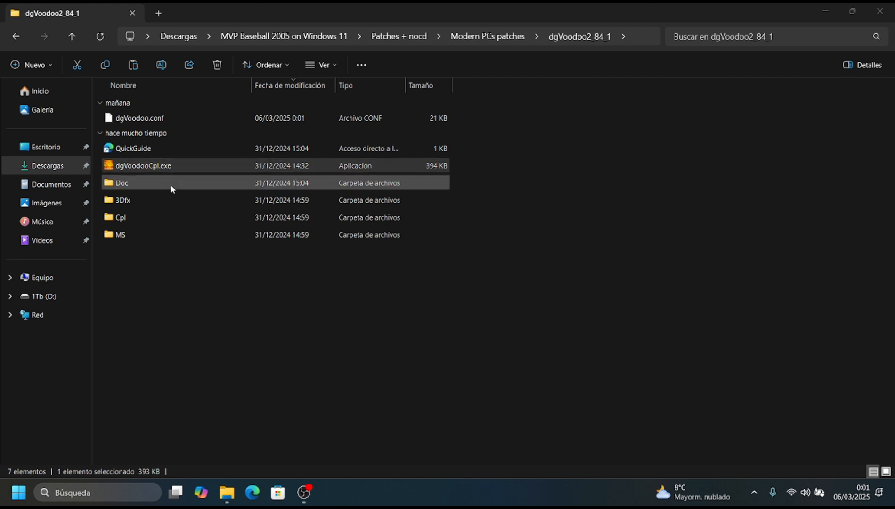
click(144, 235)
double_click(145, 236)
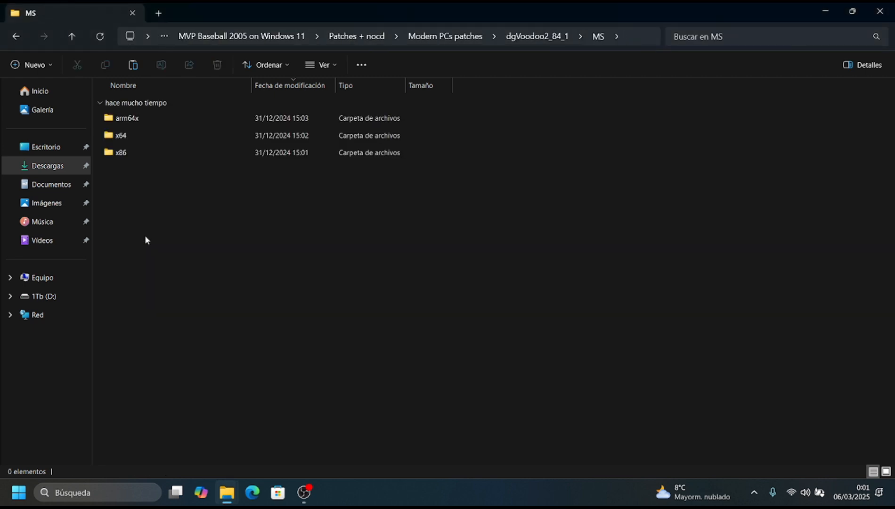
click(139, 152)
double_click(140, 153)
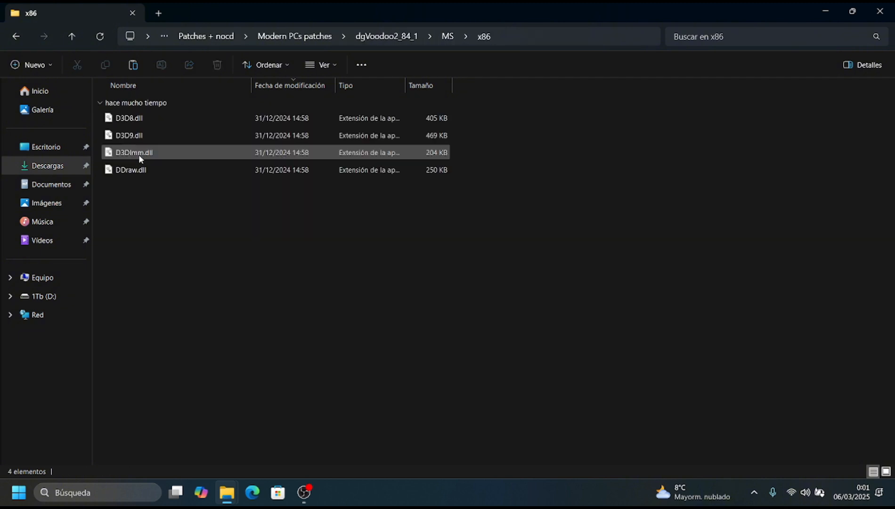
drag(136, 189, 140, 121)
right_click(141, 119)
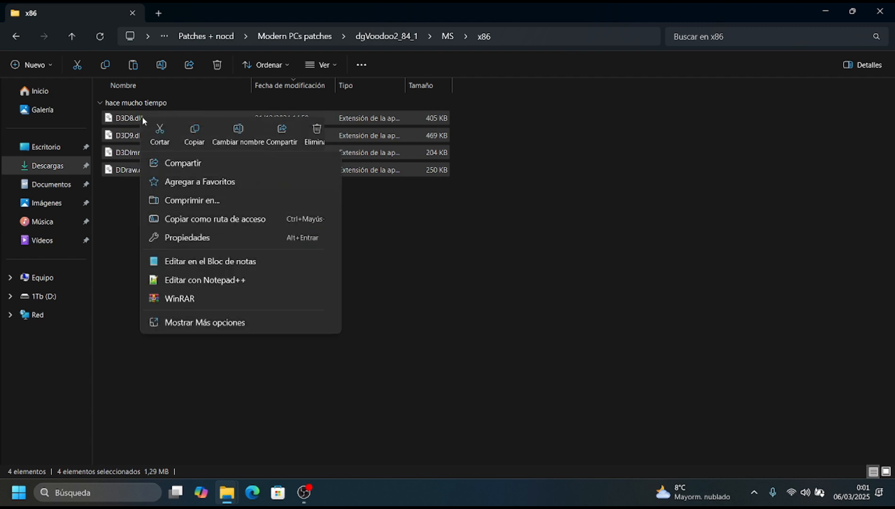
click(194, 134)
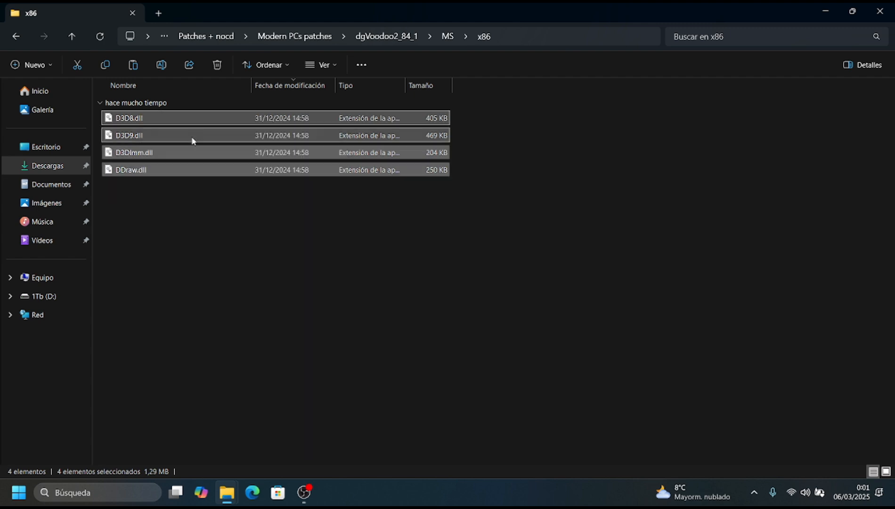
Paste the four DLL files into the MVP Baseball 2005 installation folder, granting administrator permission for all current items
mouse_move(229, 498)
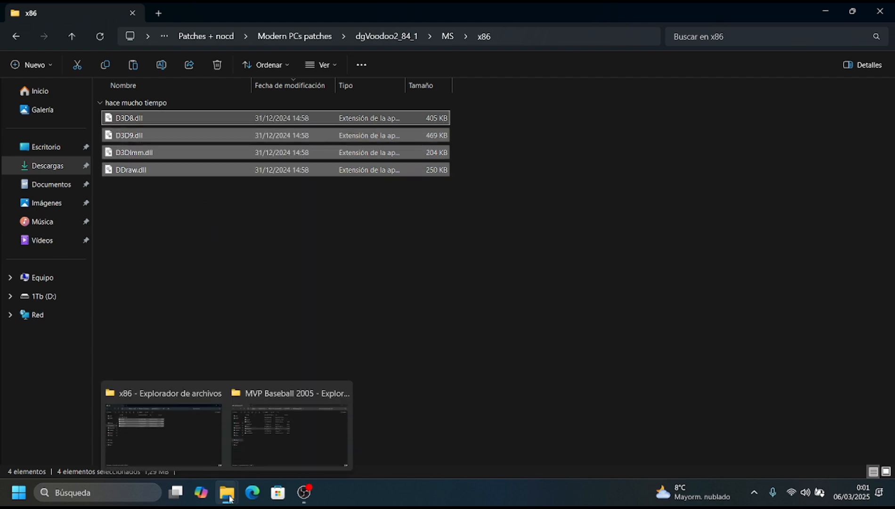
click(267, 446)
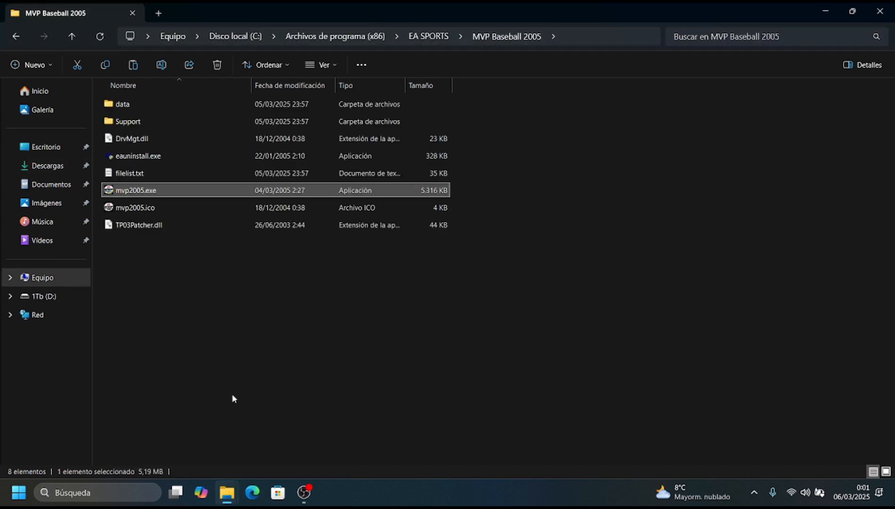
right_click(138, 263)
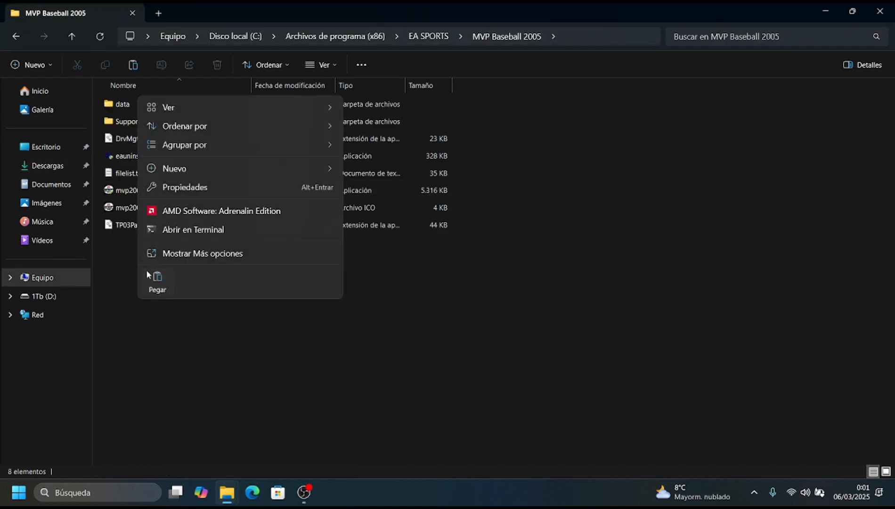
click(166, 283)
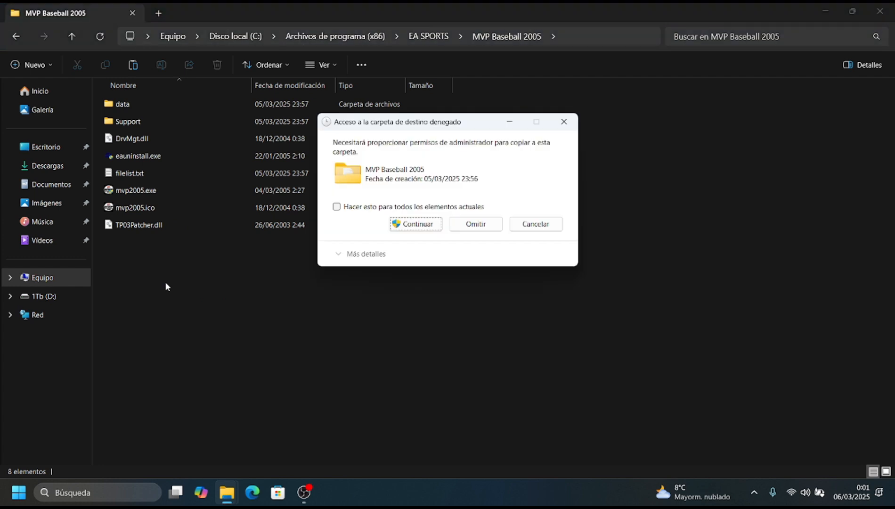
click(337, 207)
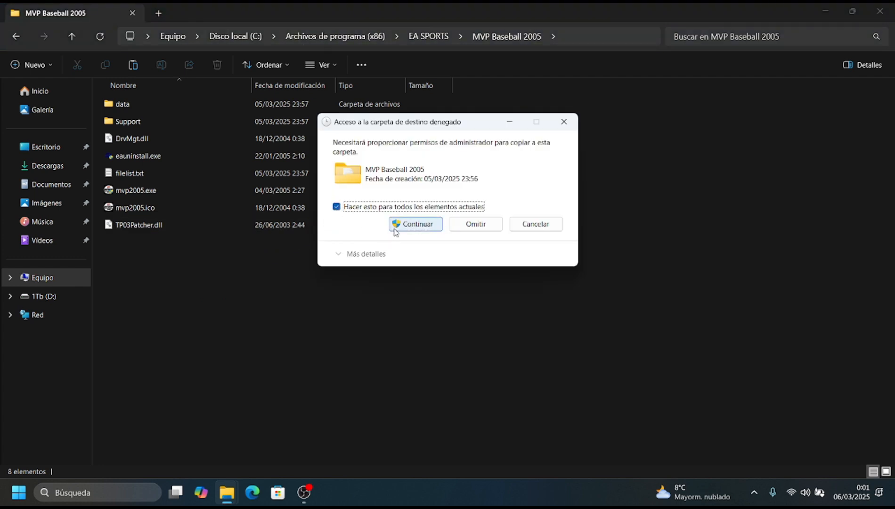
click(394, 224)
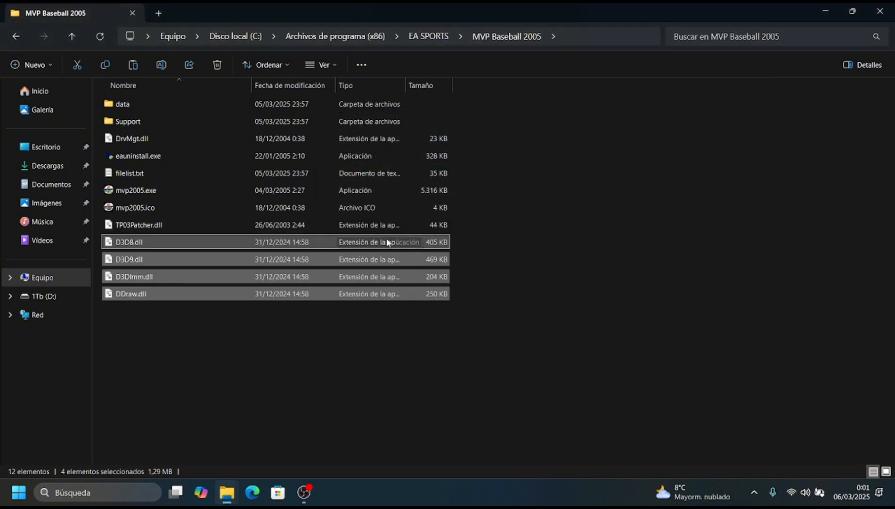
Copy the dgVoodoo.conf file from the dgVoodoo2_84_1 folder
mouse_move(230, 486)
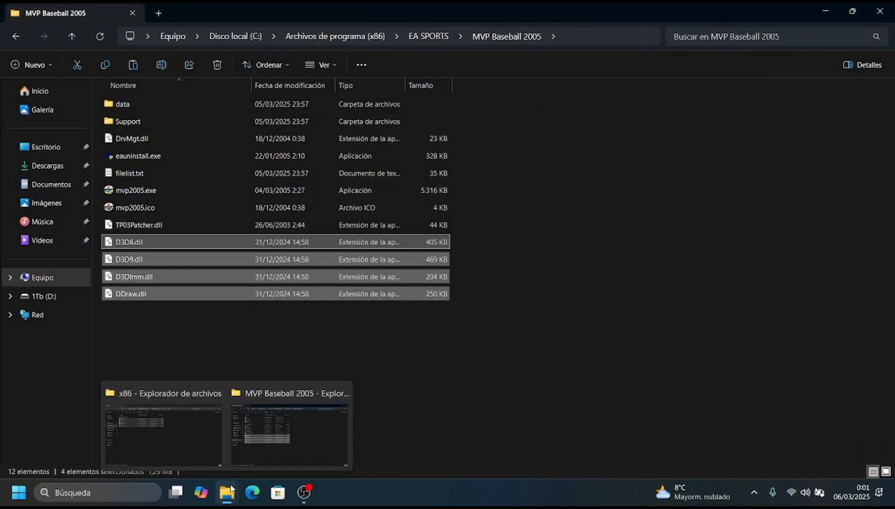
click(185, 425)
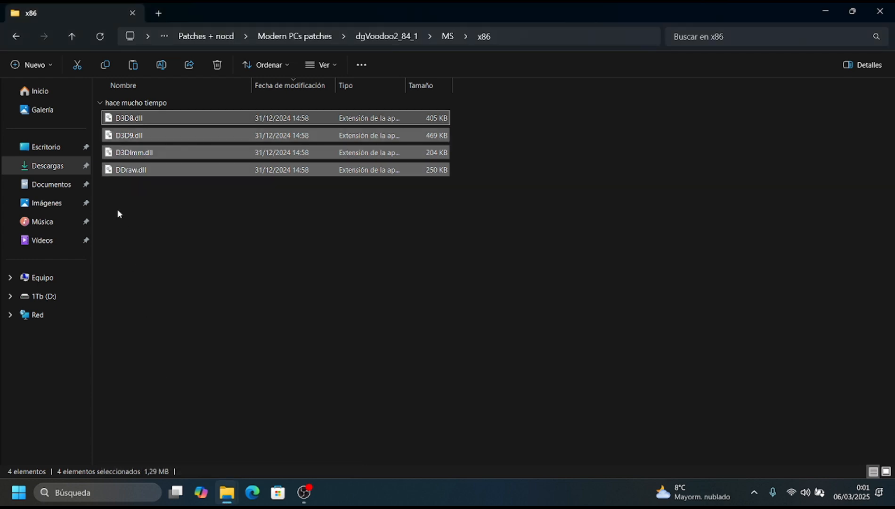
click(72, 40)
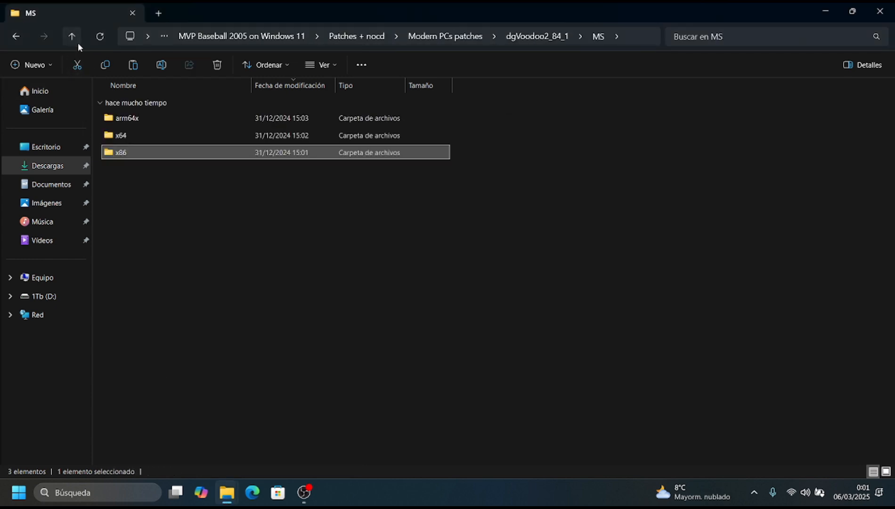
click(78, 43)
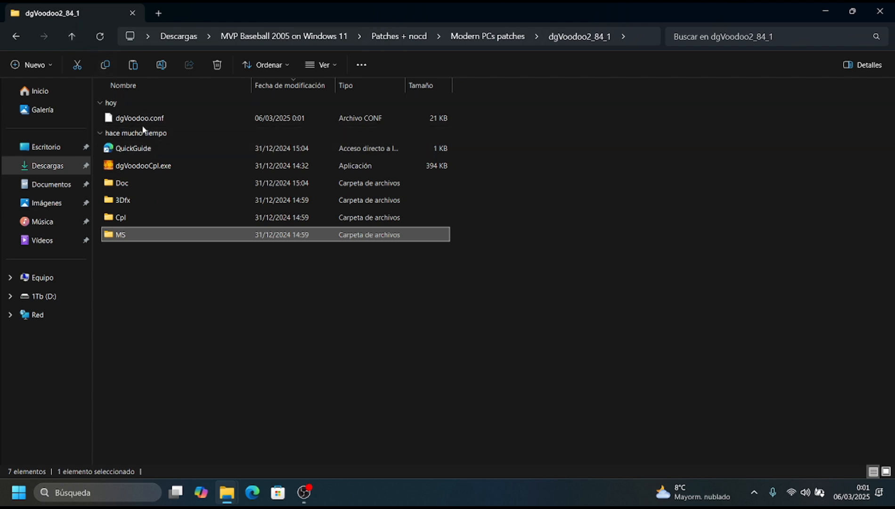
click(177, 119)
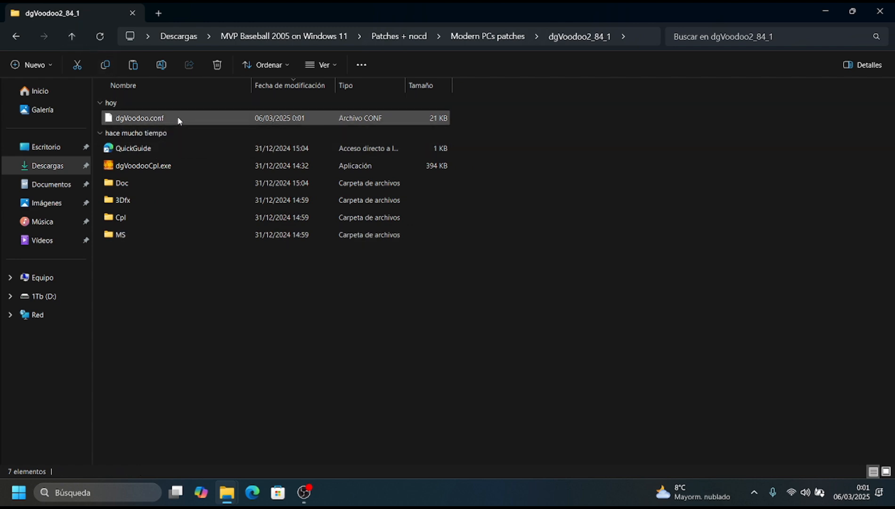
right_click(179, 117)
right_click(152, 121)
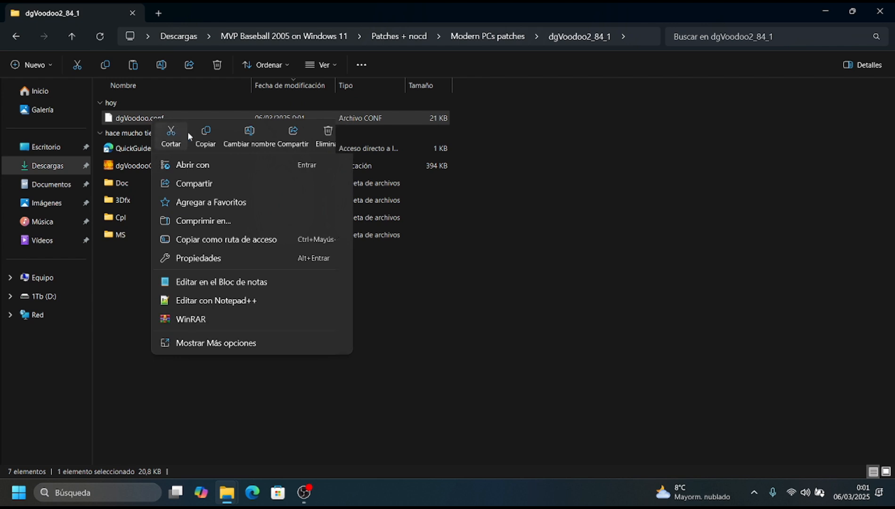
click(200, 141)
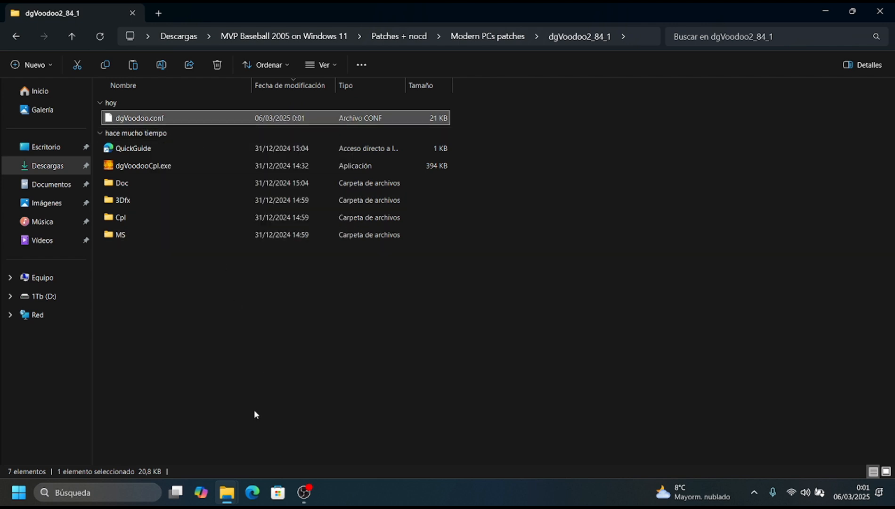
Paste dgVoodoo.conf into the MVP Baseball 2005 installation folder with administrator permission and close the folder window
mouse_move(233, 498)
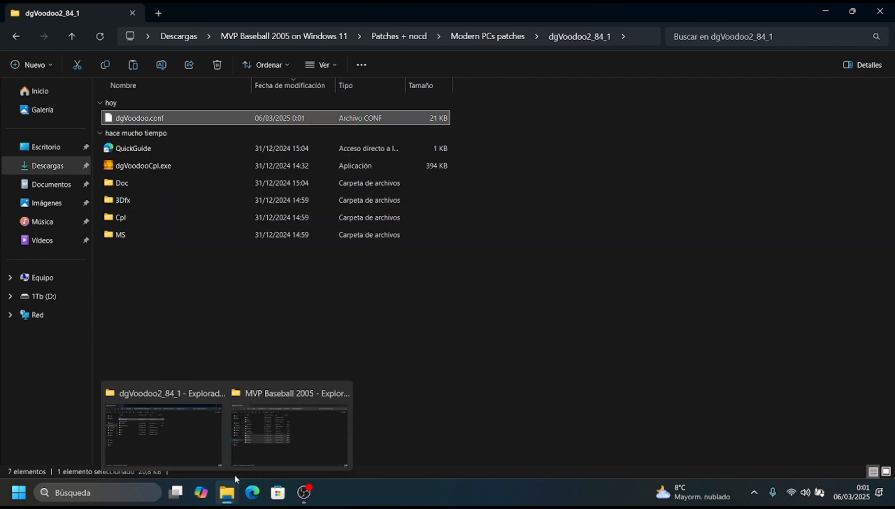
click(269, 437)
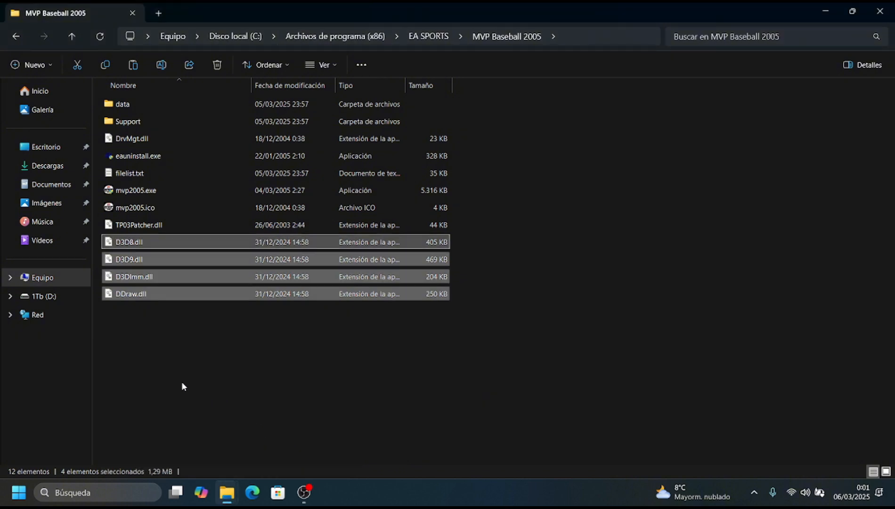
right_click(159, 374)
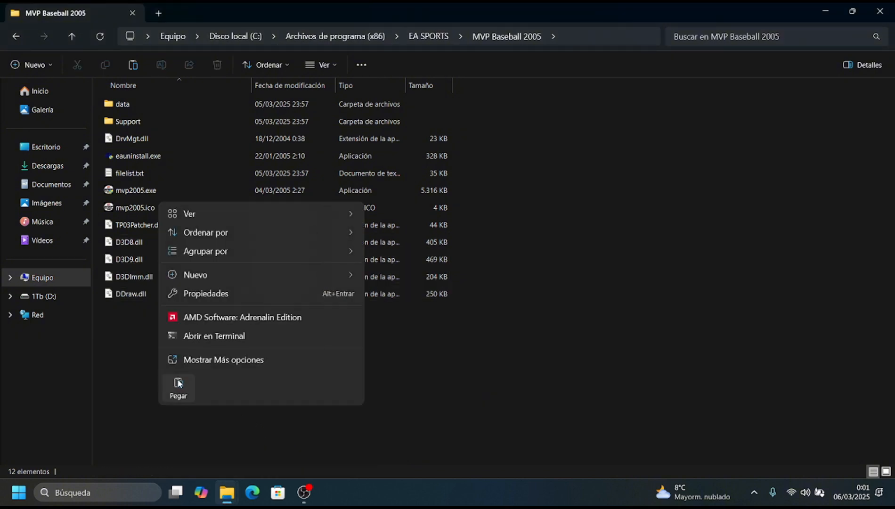
click(180, 383)
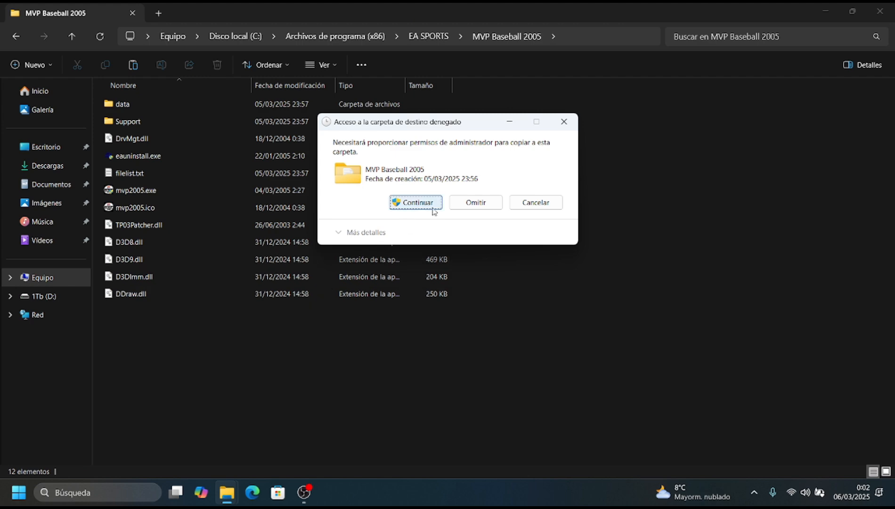
click(433, 206)
click(892, 7)
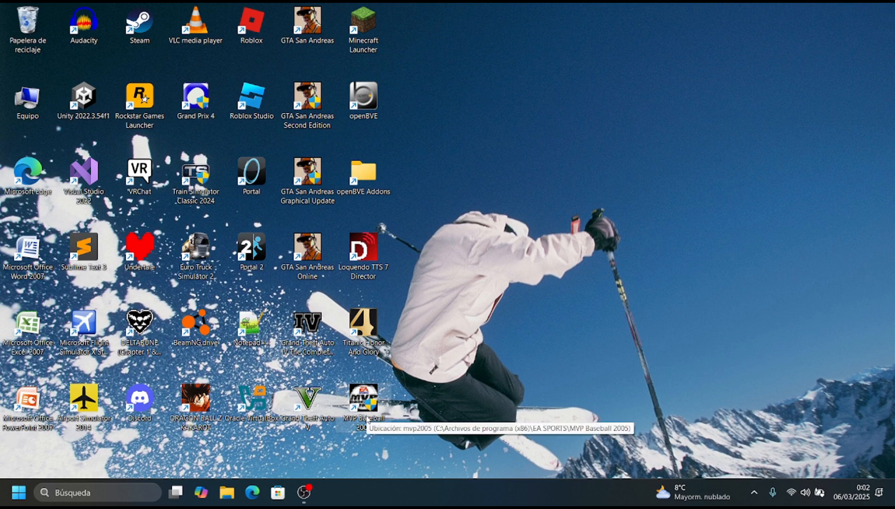
Keep Windows XP (Service Pack 2) as the all-users compatibility mode in the MVP Baseball 2005 desktop shortcut's properties and confirm
right_click(378, 404)
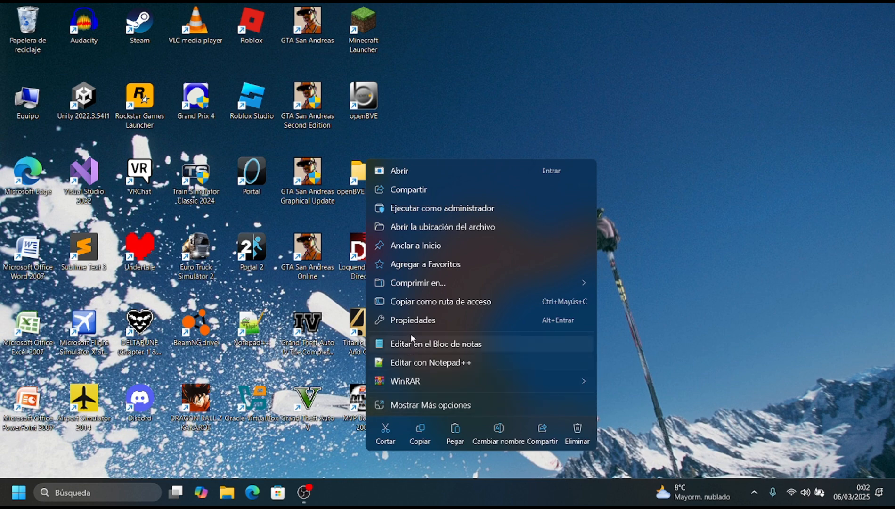
click(455, 323)
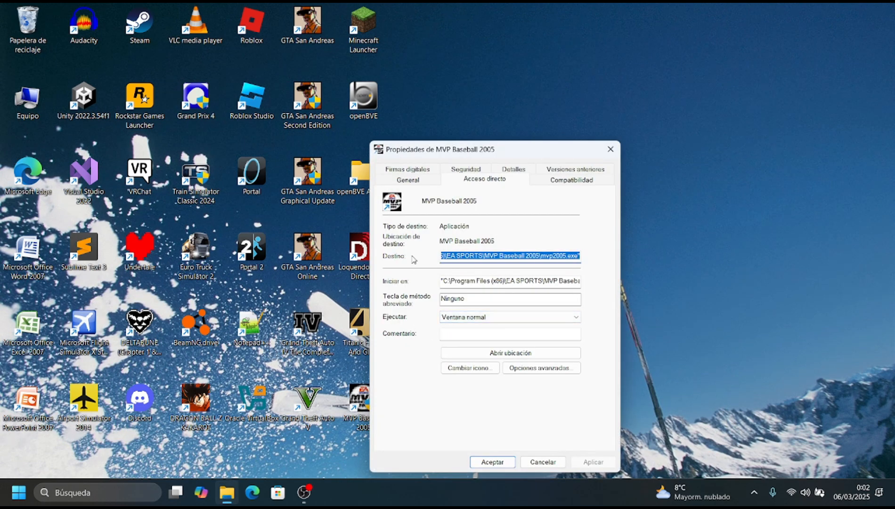
click(612, 182)
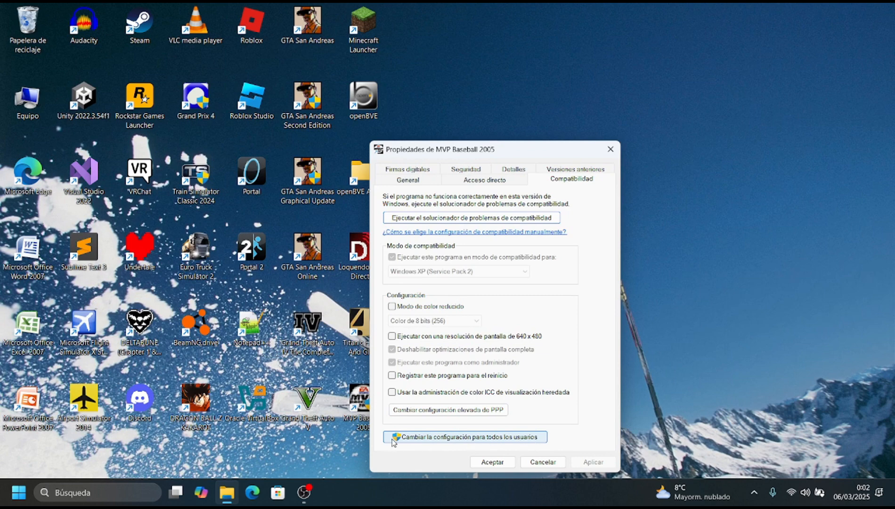
click(390, 441)
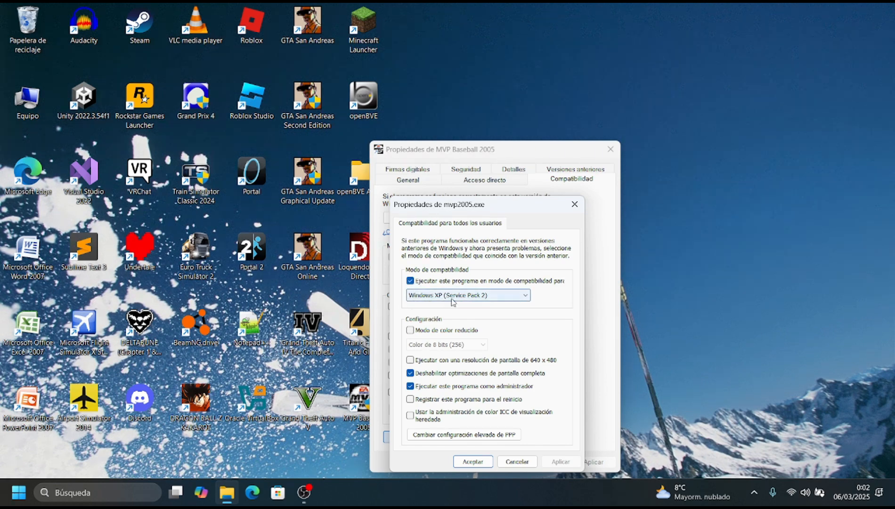
click(514, 301)
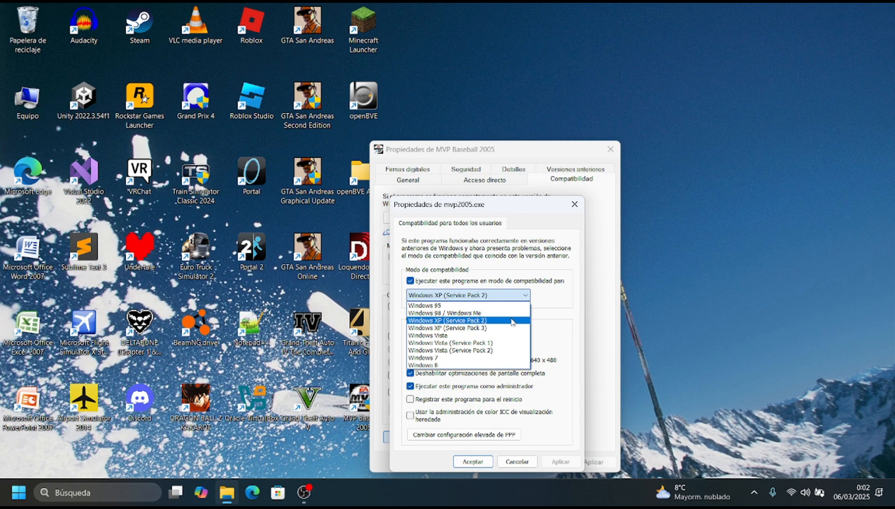
click(550, 320)
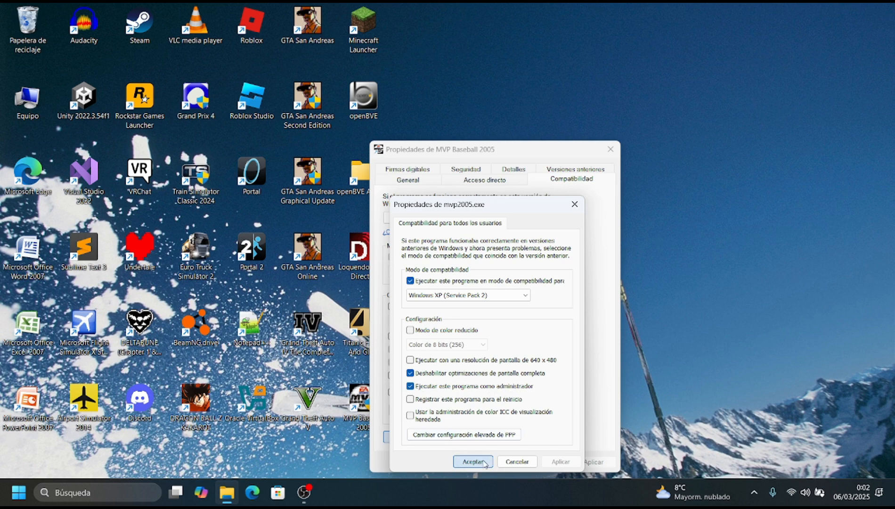
click(484, 461)
click(490, 462)
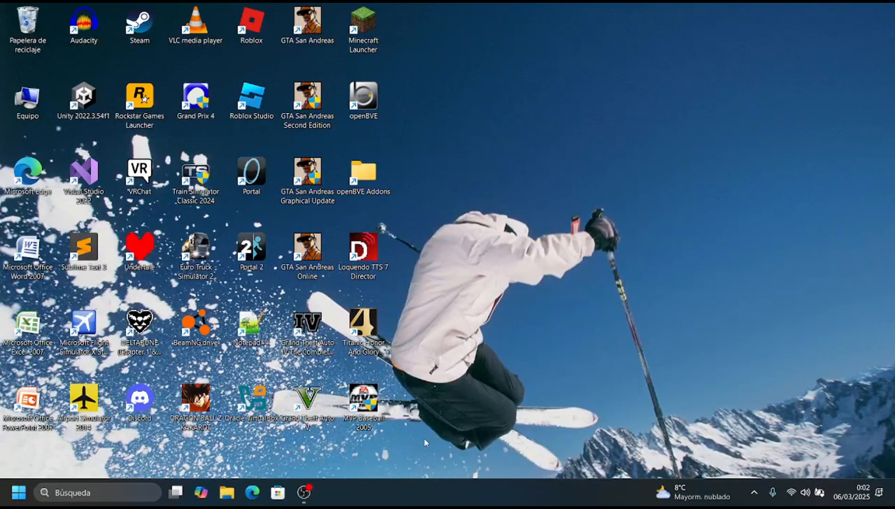